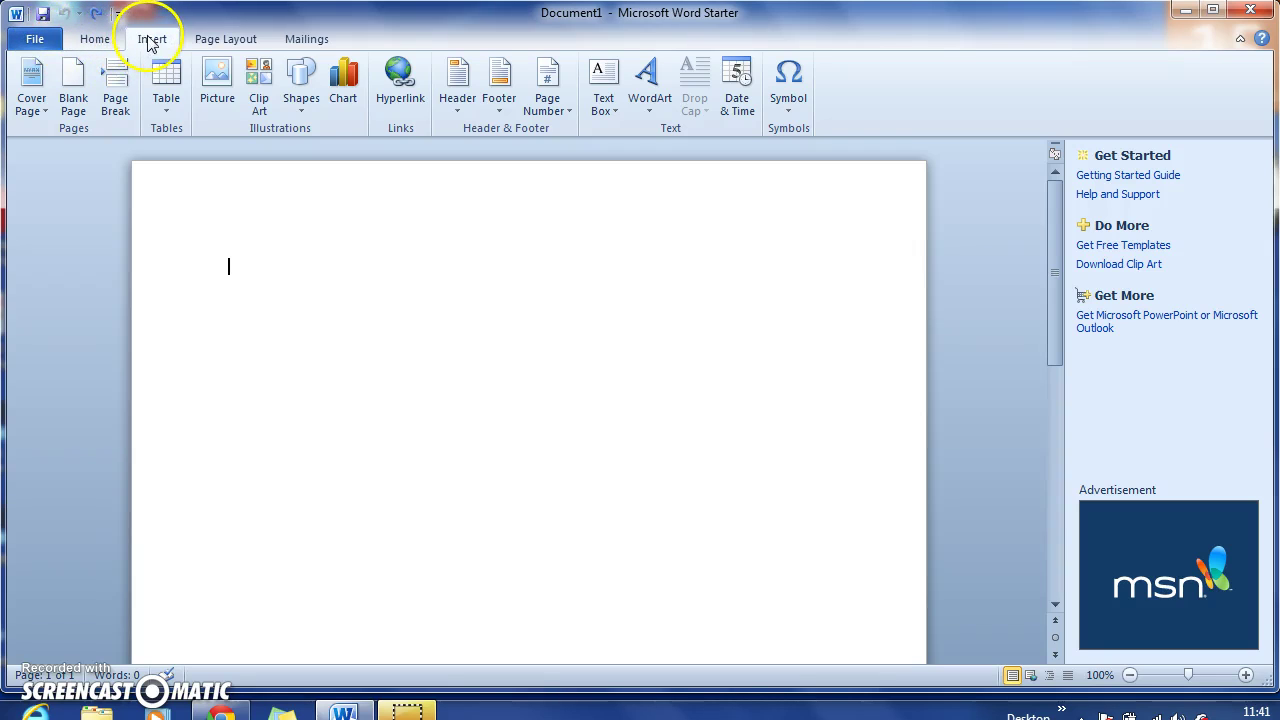
Step: Draw a large blue rectangle, about 7.78 × 8.41 cm, in the page's upper-left
{"action": "left_click", "coordinate": [308, 110]}
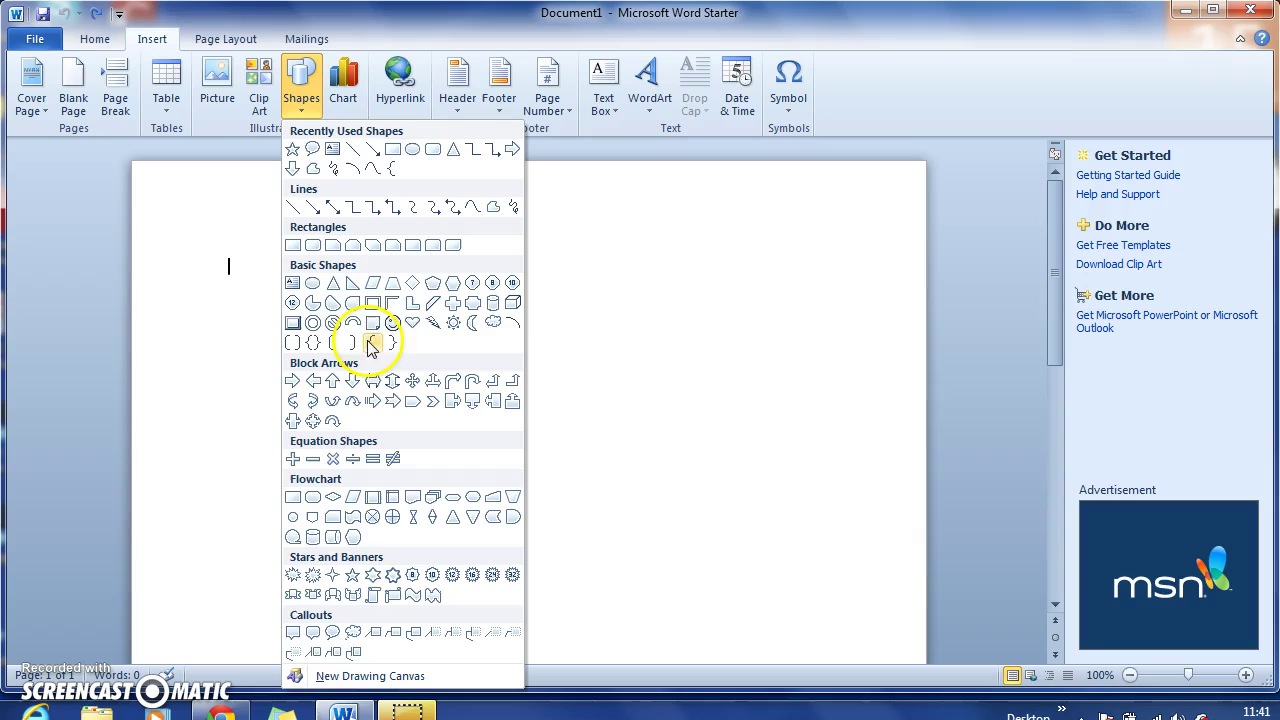
{"action": "left_click", "coordinate": [392, 150]}
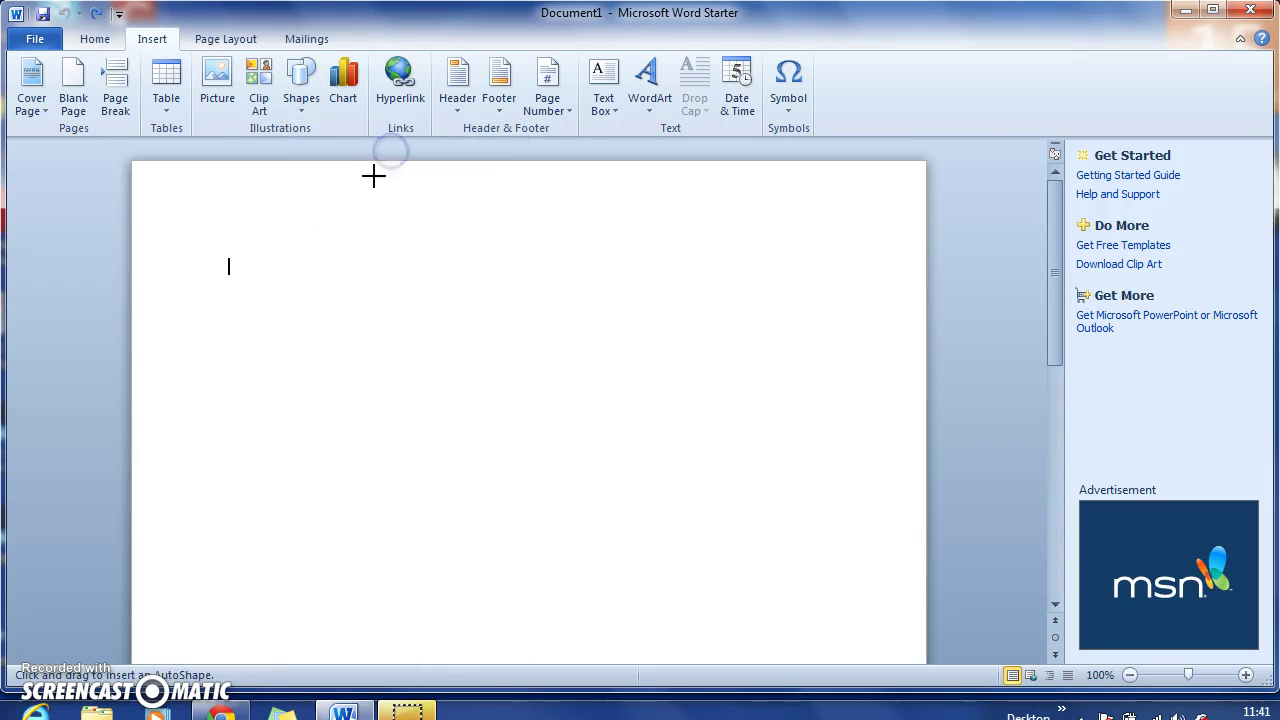
{"action": "left_click", "coordinate": [247, 238]}
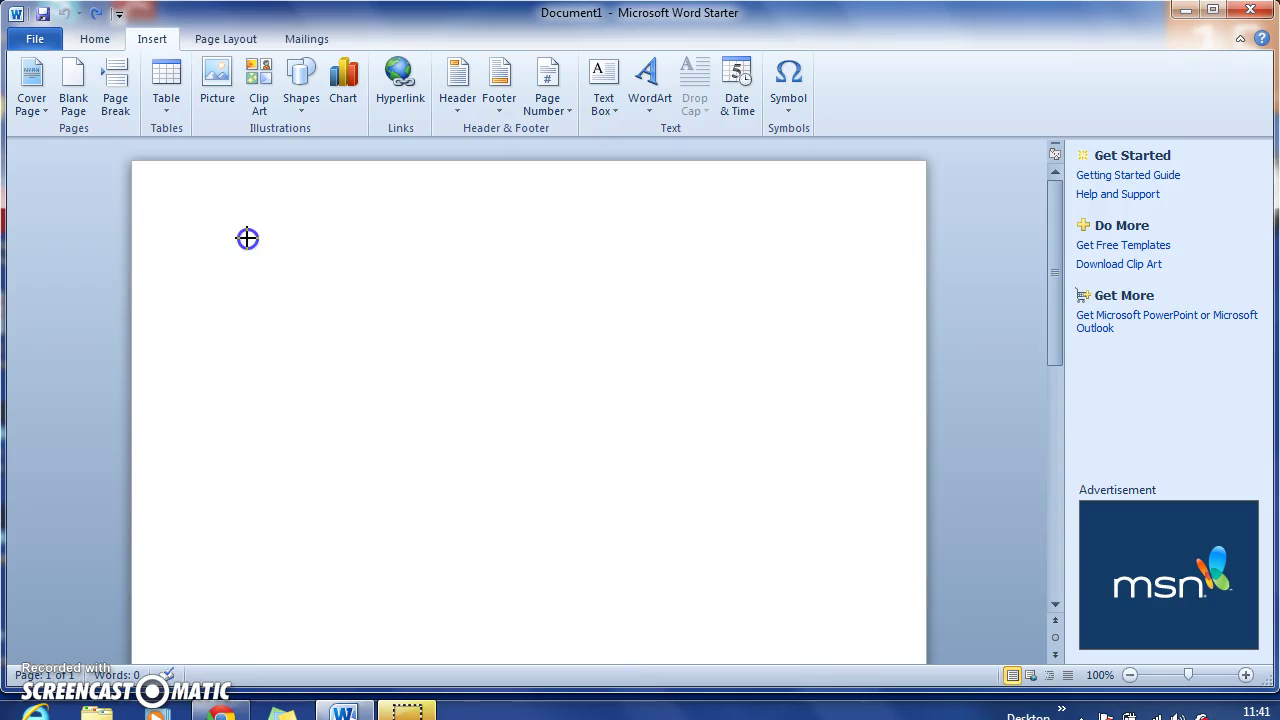
{"action": "mouse_move", "coordinate": [247, 238]}
{"action": "left_mouse_down"}
{"action": "mouse_move", "coordinate": [517, 456]}
{"action": "mouse_move", "coordinate": [565, 533]}
{"action": "left_mouse_up"}
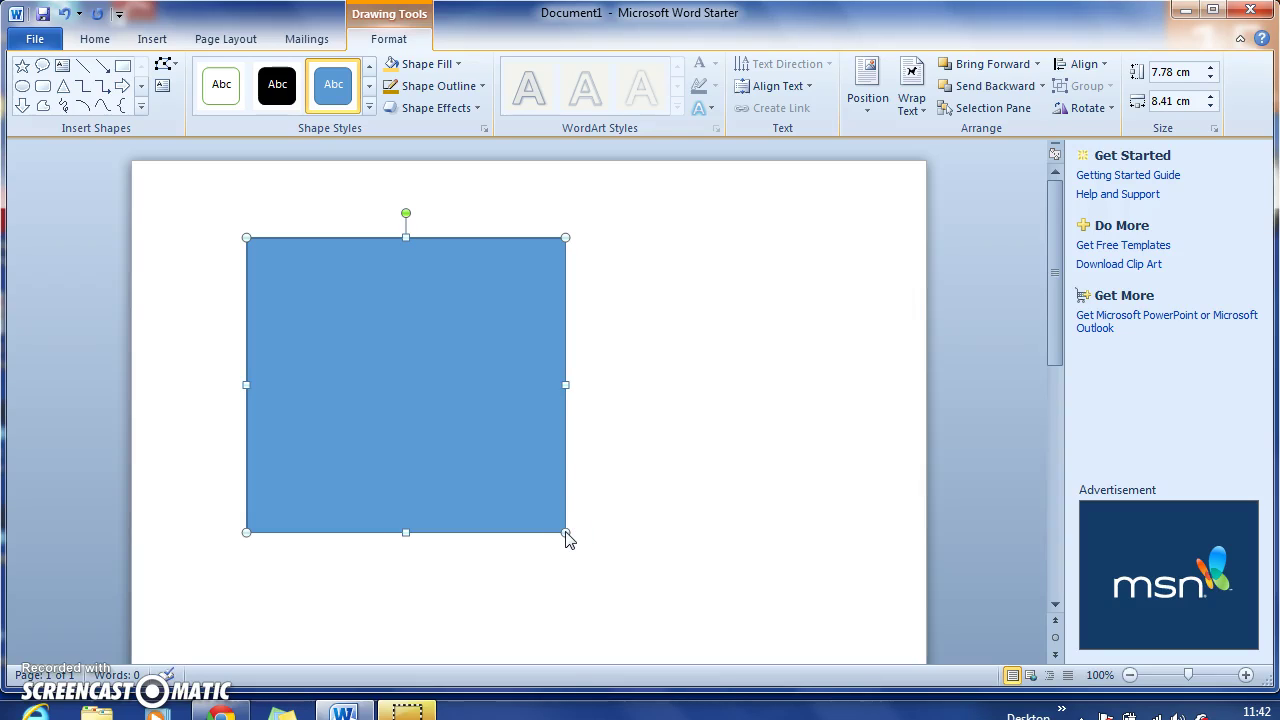
{"action": "left_click", "coordinate": [649, 430]}
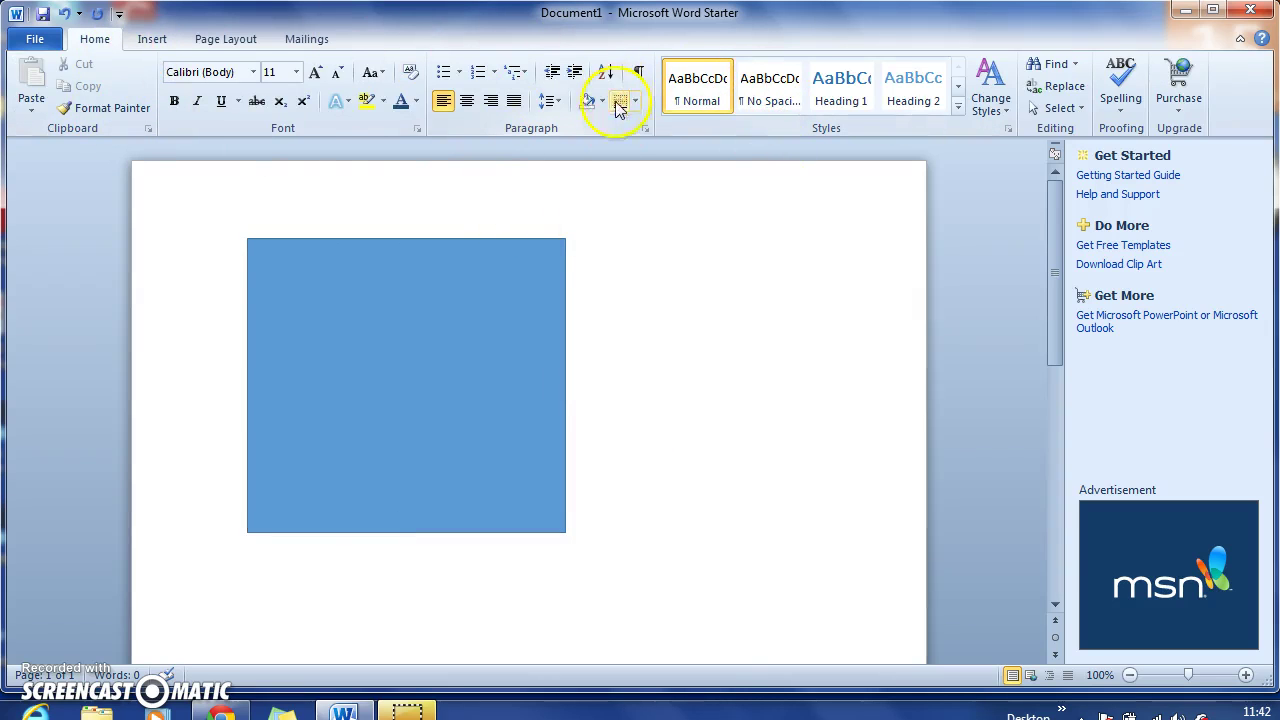
{"action": "left_click", "coordinate": [461, 367]}
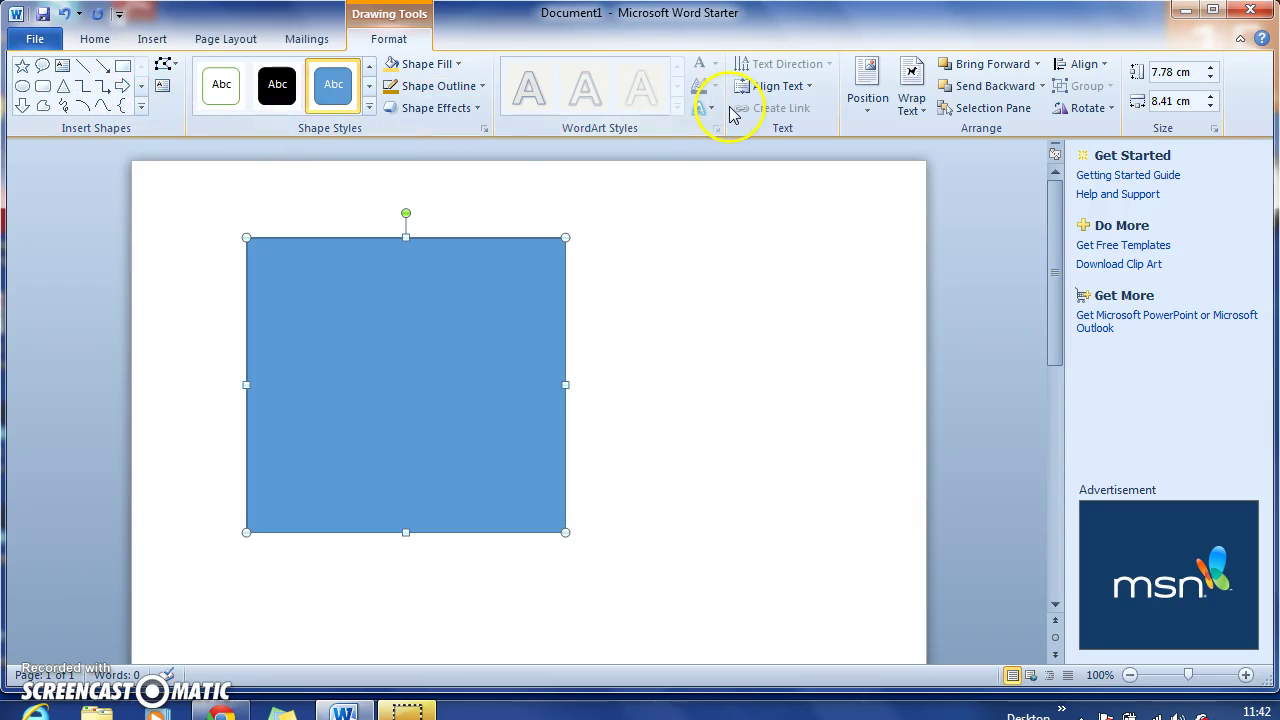
{"action": "left_click", "coordinate": [287, 92]}
{"action": "left_click", "coordinate": [218, 84]}
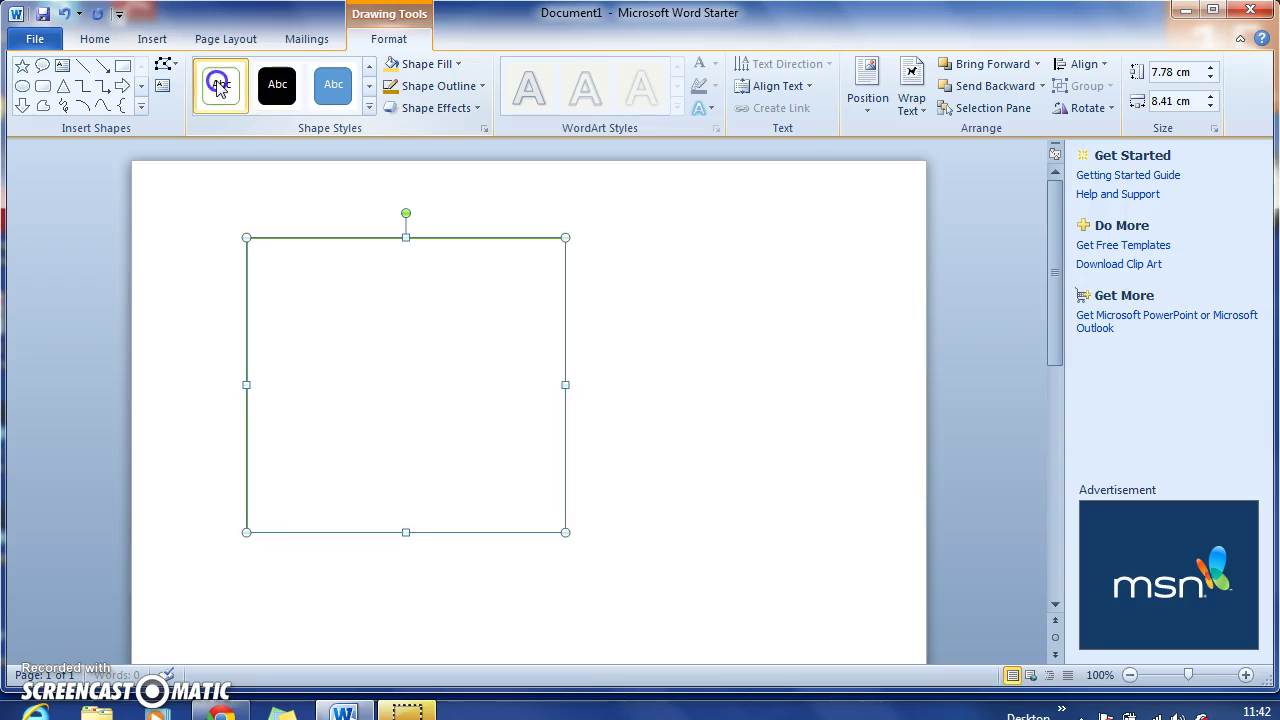
{"action": "left_click", "coordinate": [333, 86]}
{"action": "left_click", "coordinate": [458, 64]}
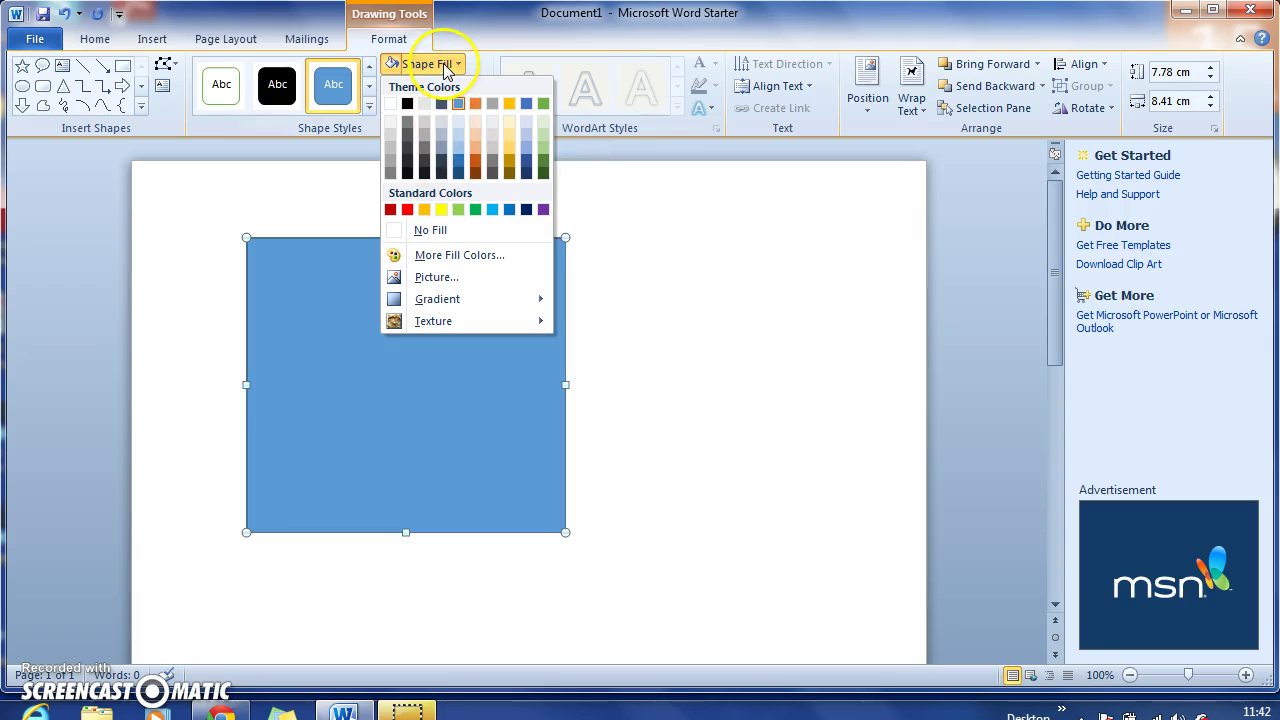
{"action": "left_click", "coordinate": [372, 28]}
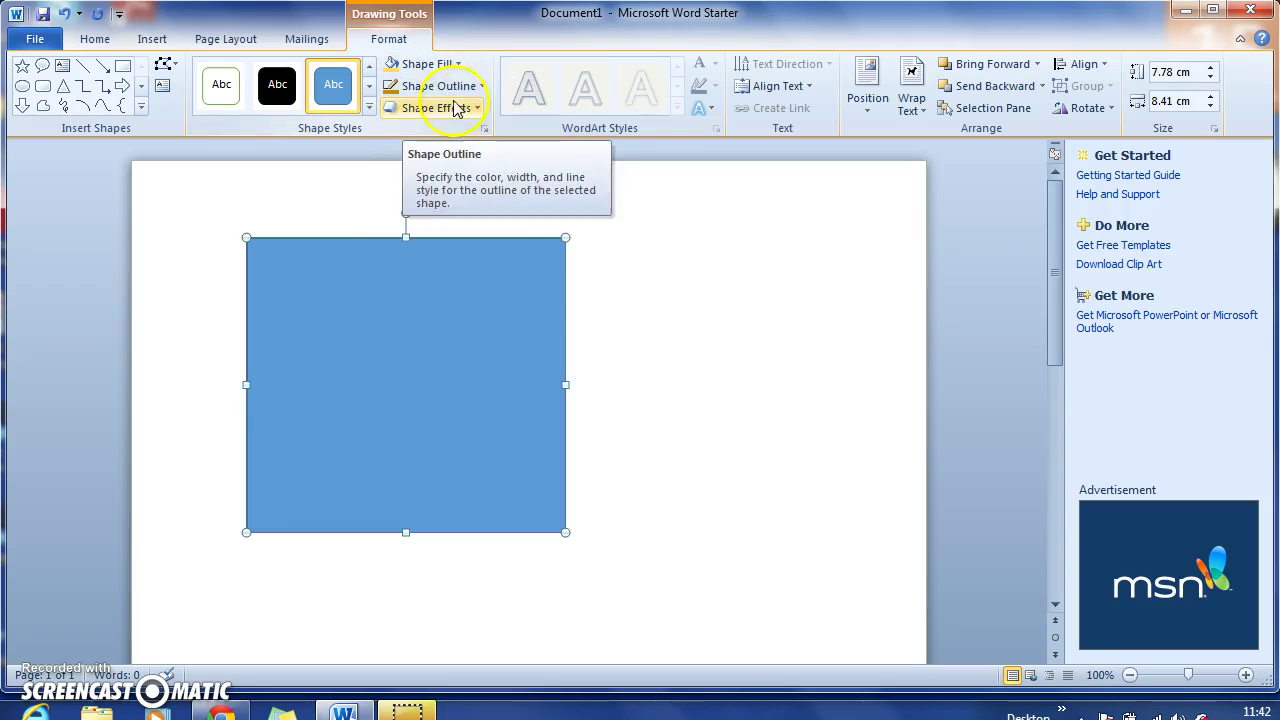
{"action": "left_click", "coordinate": [456, 110]}
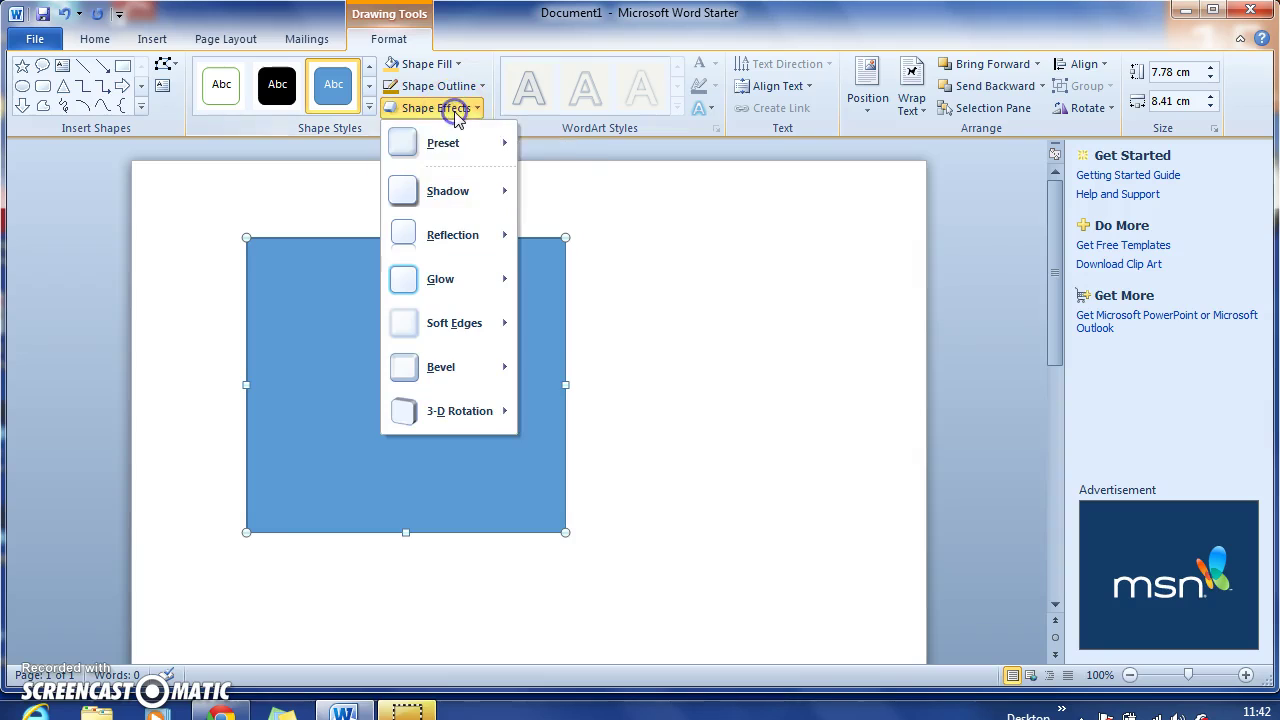
{"action": "left_click", "coordinate": [450, 190]}
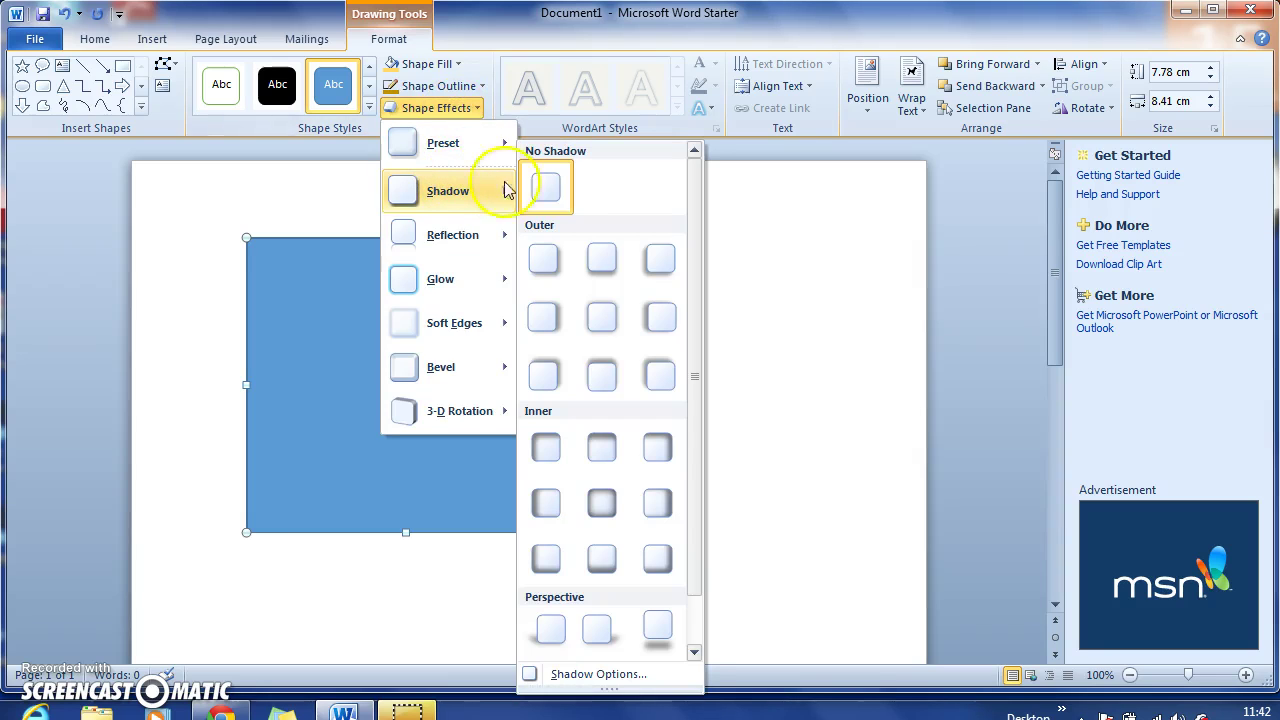
{"action": "left_click", "coordinate": [445, 142]}
{"action": "left_click", "coordinate": [440, 108]}
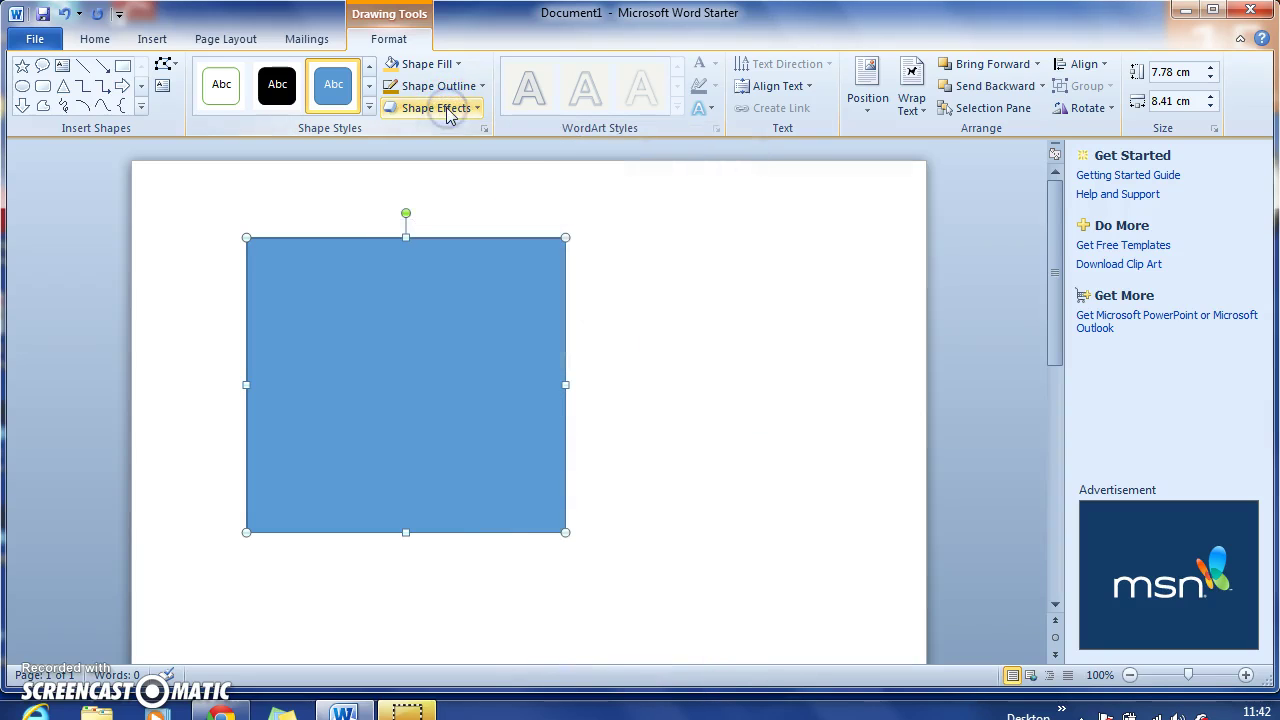
{"action": "left_click", "coordinate": [501, 387]}
Step: Scroll the Insert Shapes gallery down to Callouts and pick the Oval Callout shape
{"action": "left_click", "coordinate": [440, 389]}
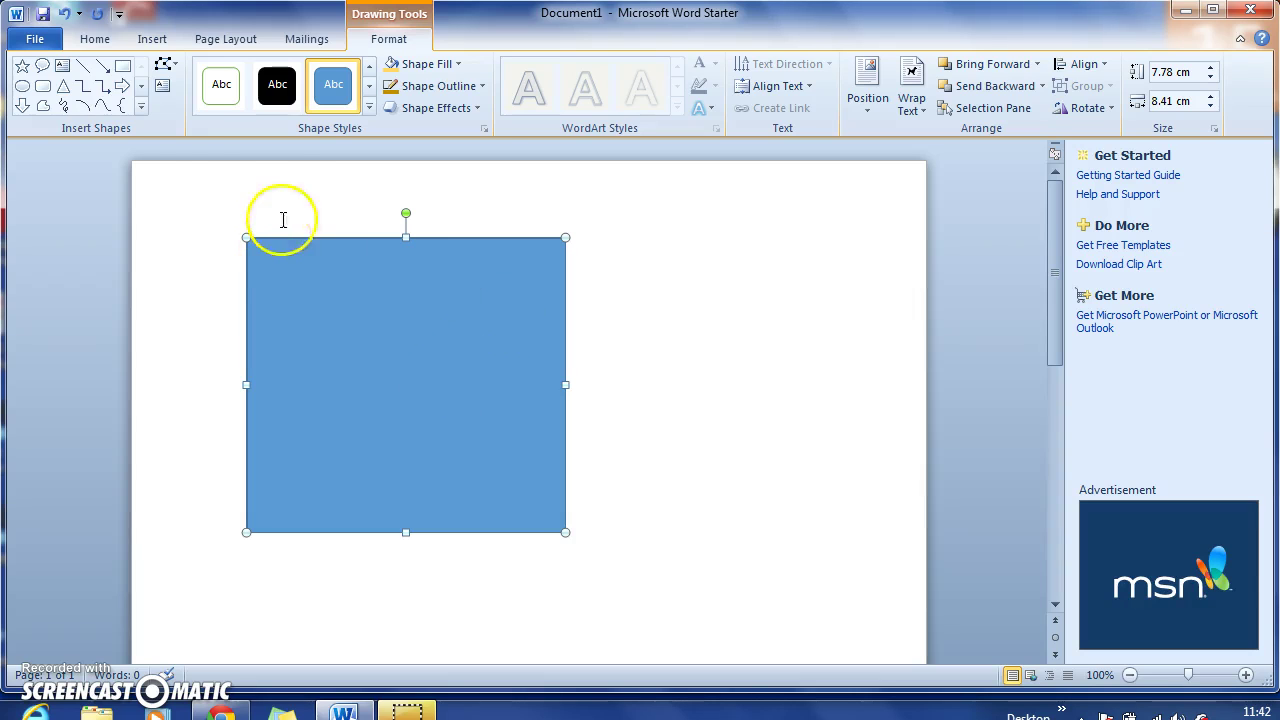
{"action": "left_click", "coordinate": [140, 90]}
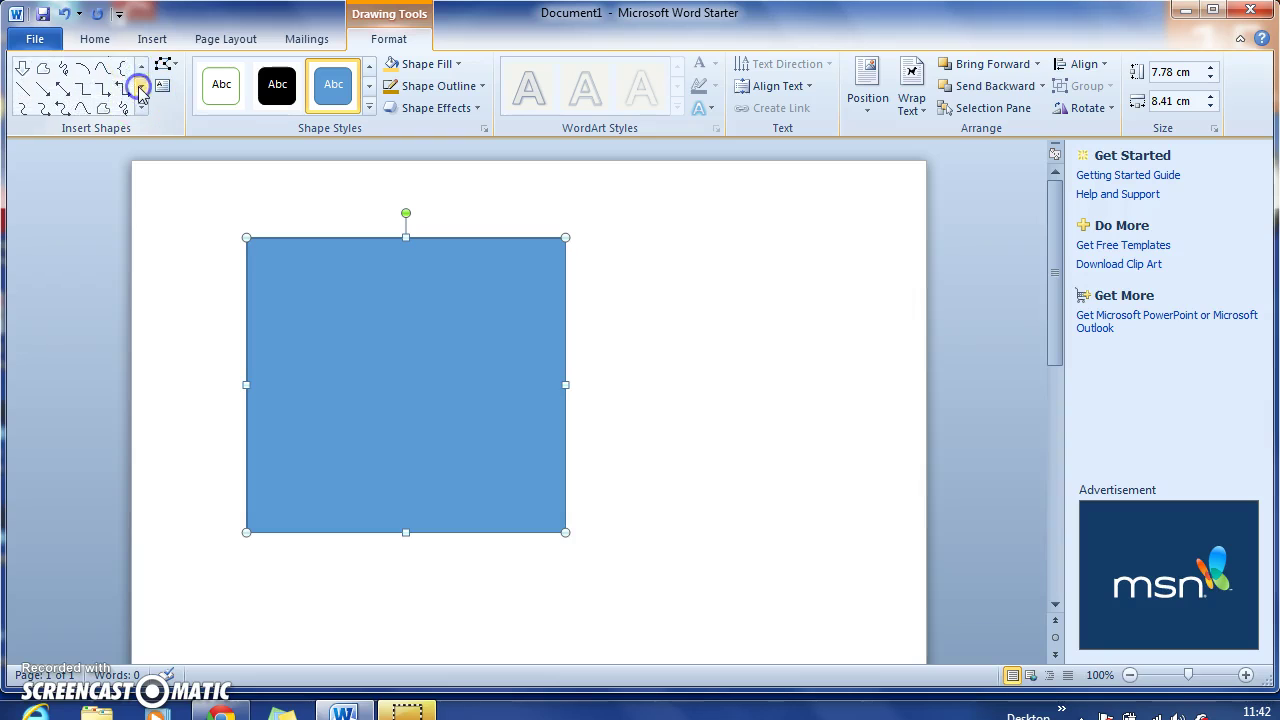
{"action": "left_click", "coordinate": [140, 90]}
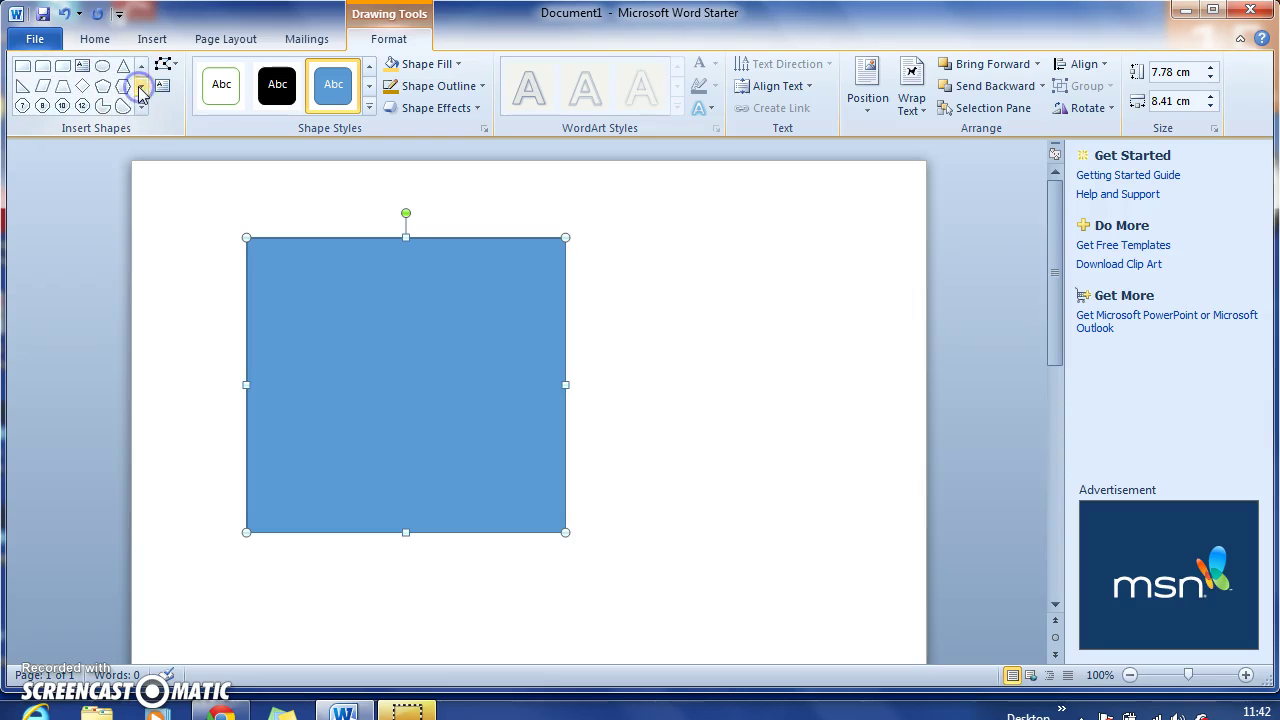
{"action": "left_click", "coordinate": [140, 90]}
{"action": "left_click", "coordinate": [140, 90]}
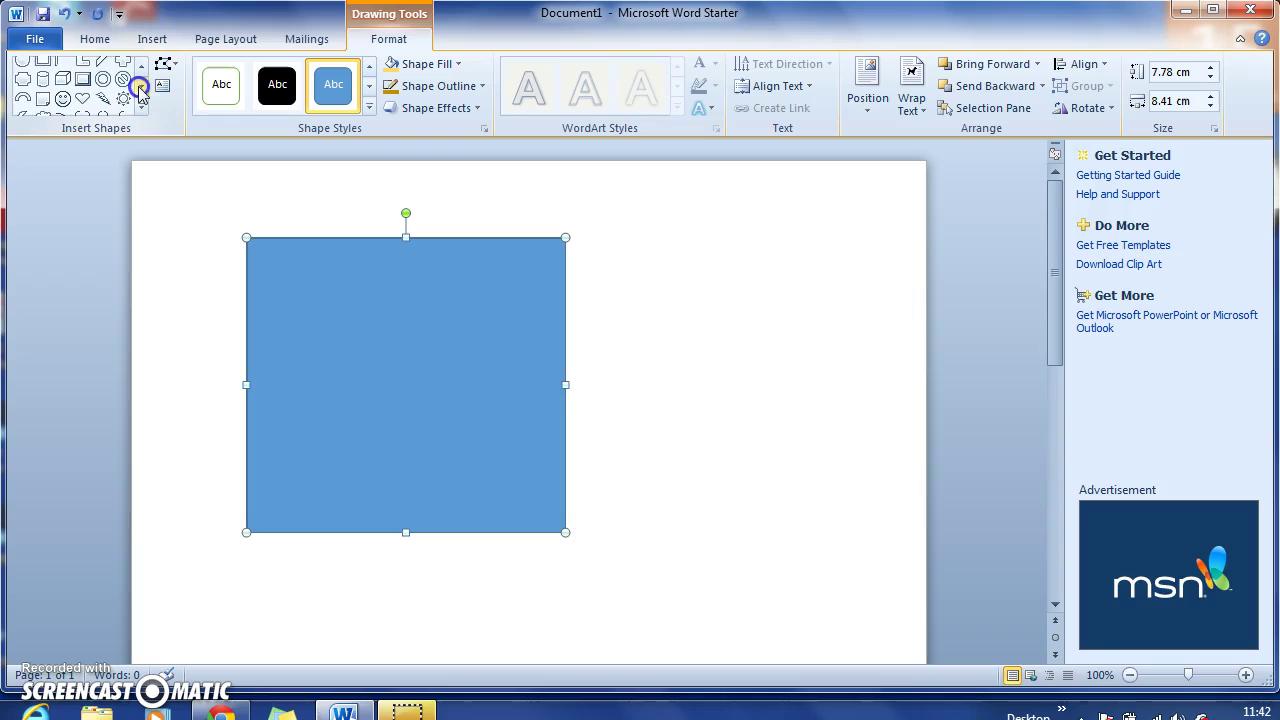
{"action": "left_click", "coordinate": [140, 90]}
{"action": "left_click", "coordinate": [140, 90]}
{"action": "left_click", "coordinate": [140, 90]}
{"action": "left_click", "coordinate": [140, 90]}
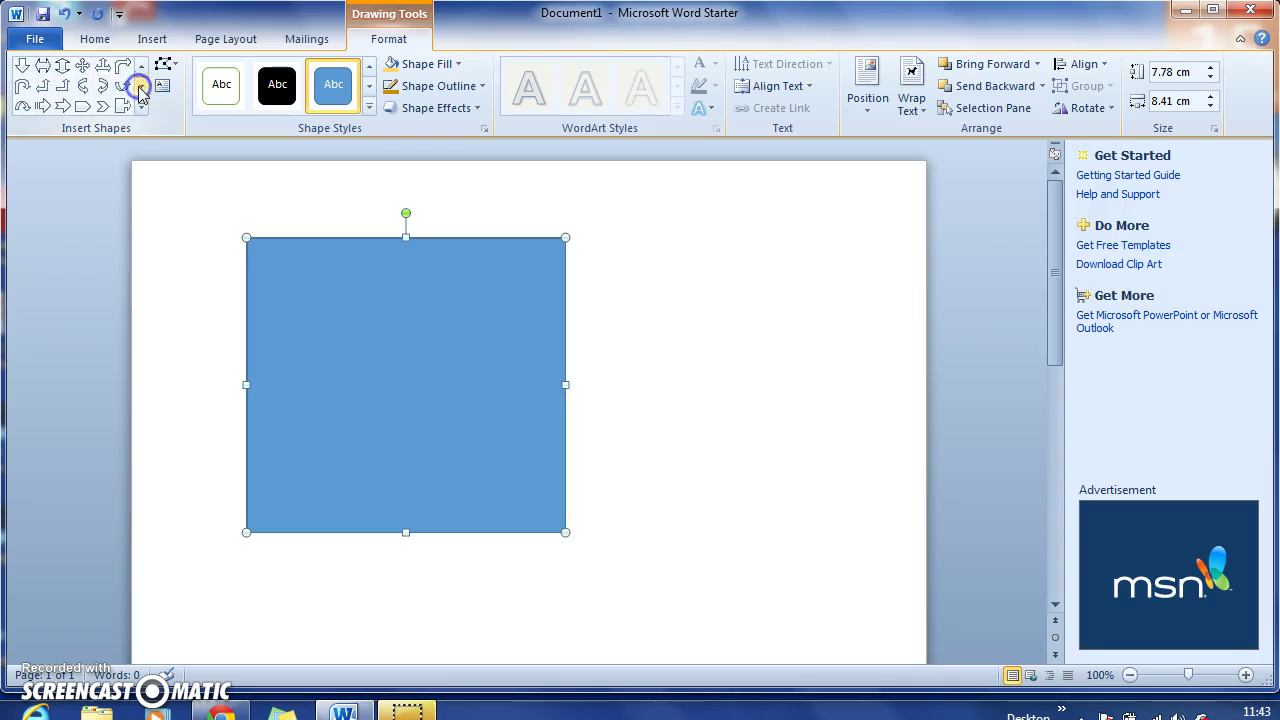
{"action": "left_click", "coordinate": [140, 90]}
{"action": "left_click", "coordinate": [140, 90]}
{"action": "left_click", "coordinate": [140, 90]}
{"action": "left_click", "coordinate": [140, 90]}
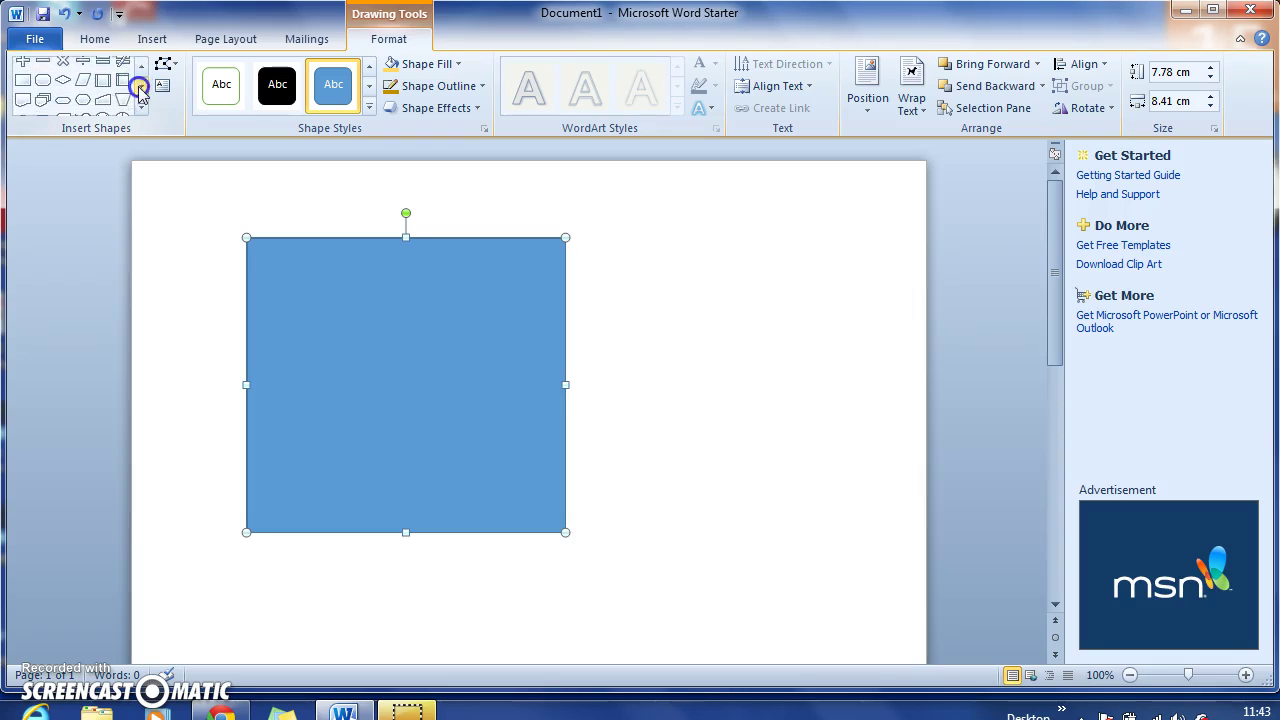
{"action": "left_click", "coordinate": [140, 90]}
{"action": "left_click", "coordinate": [140, 90]}
{"action": "left_click", "coordinate": [140, 90]}
{"action": "left_click", "coordinate": [140, 90]}
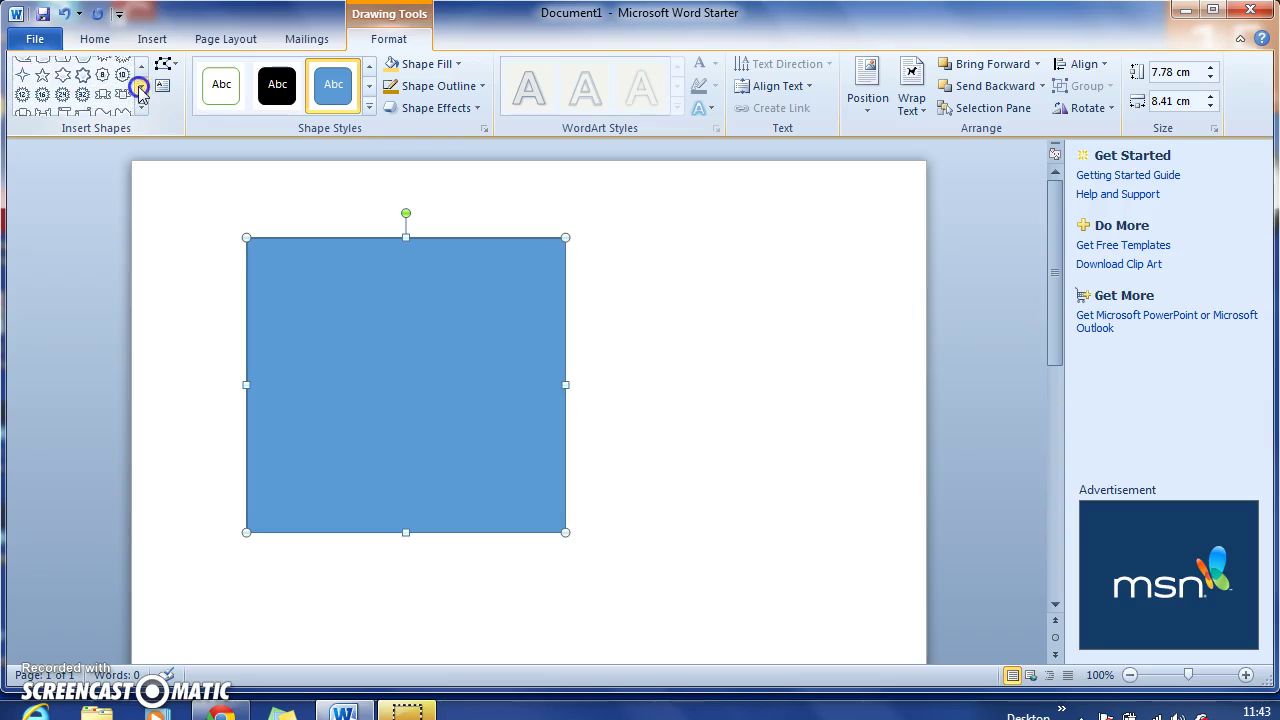
{"action": "left_click", "coordinate": [140, 90]}
{"action": "left_click", "coordinate": [140, 90]}
{"action": "left_click", "coordinate": [140, 90]}
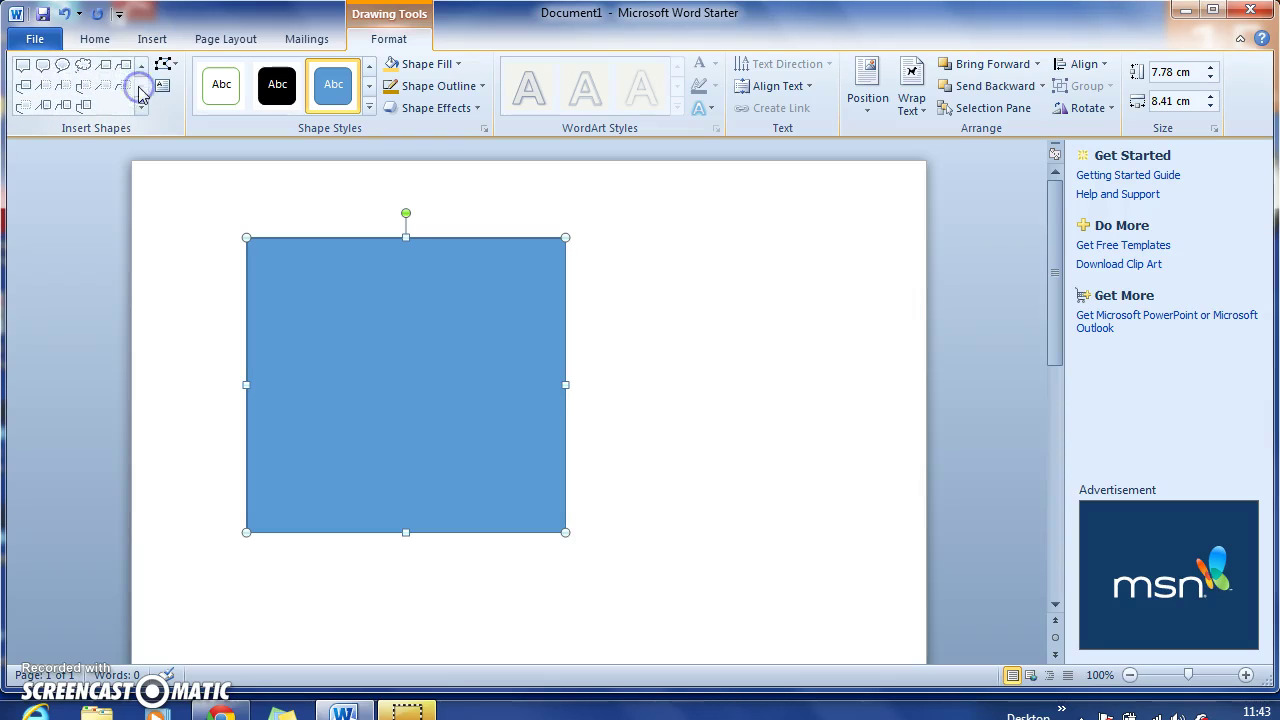
{"action": "left_click", "coordinate": [63, 66]}
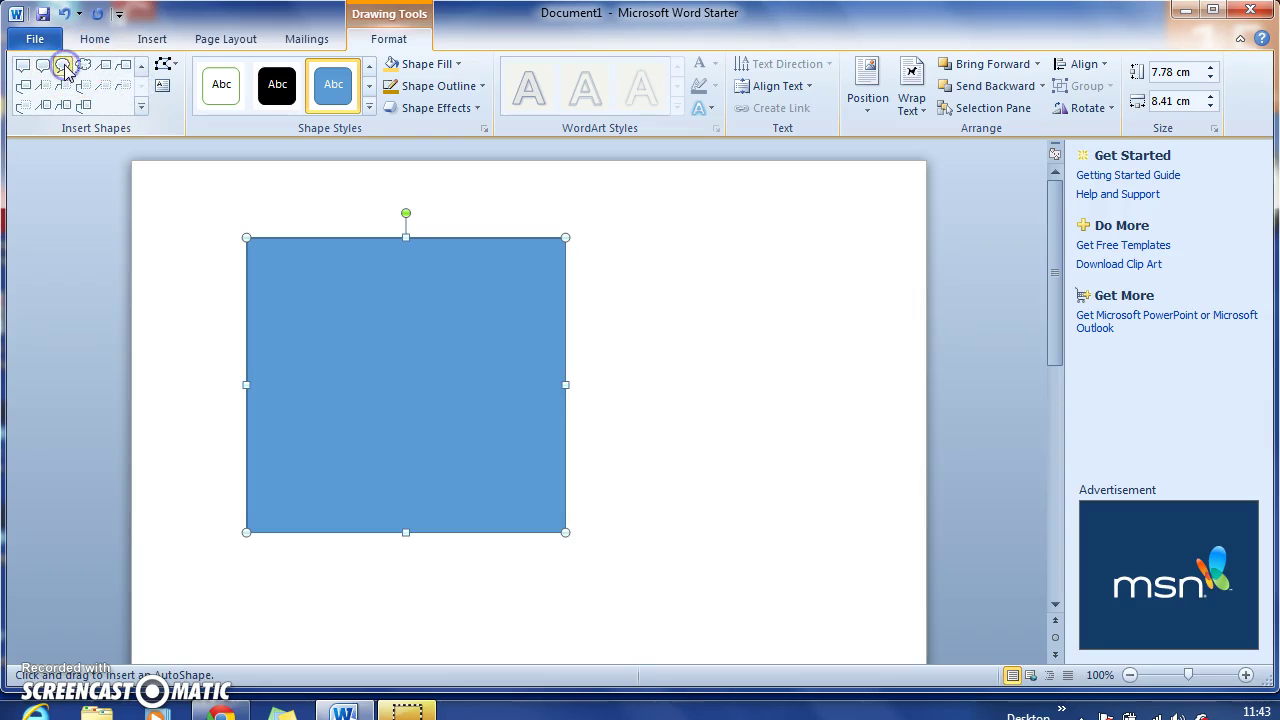
Step: Draw a 4.15 × 5.87 cm oval callout in the rectangle and apply 'Colored Outline - Green, Accent 6'
{"action": "left_click", "coordinate": [282, 279]}
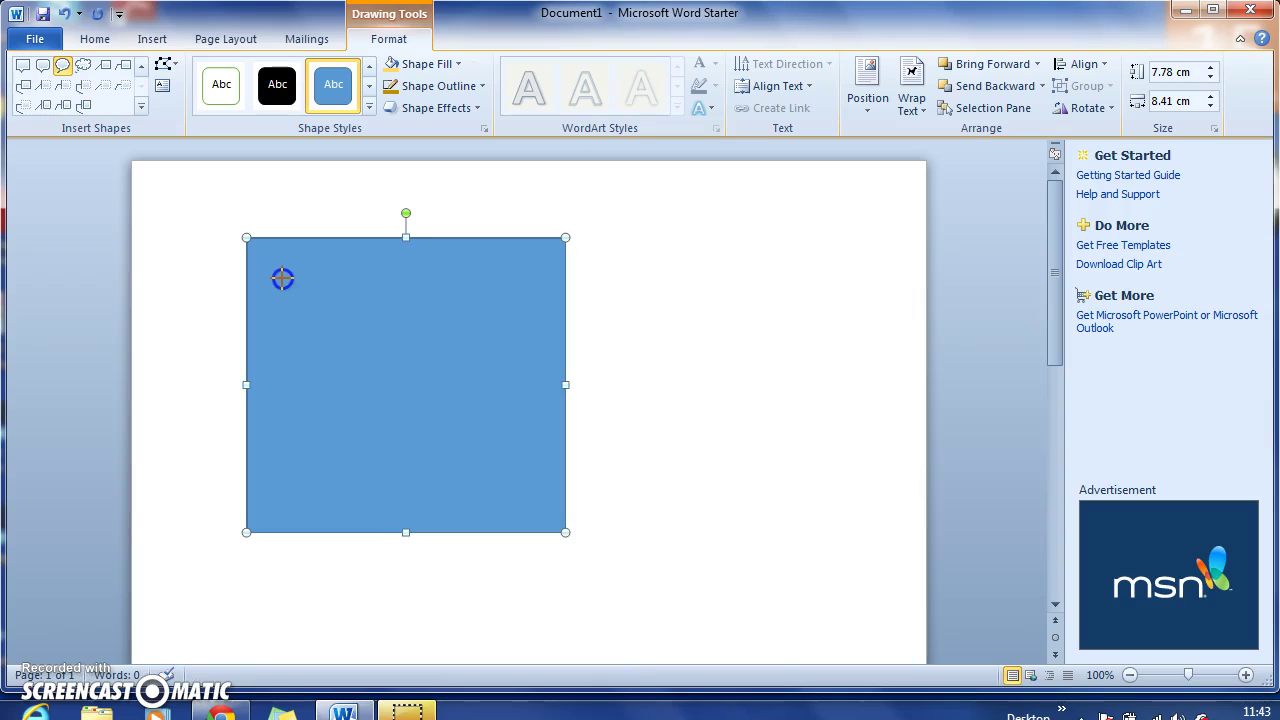
{"action": "left_click_drag", "start_coordinate": [282, 279], "coordinate": [504, 434]}
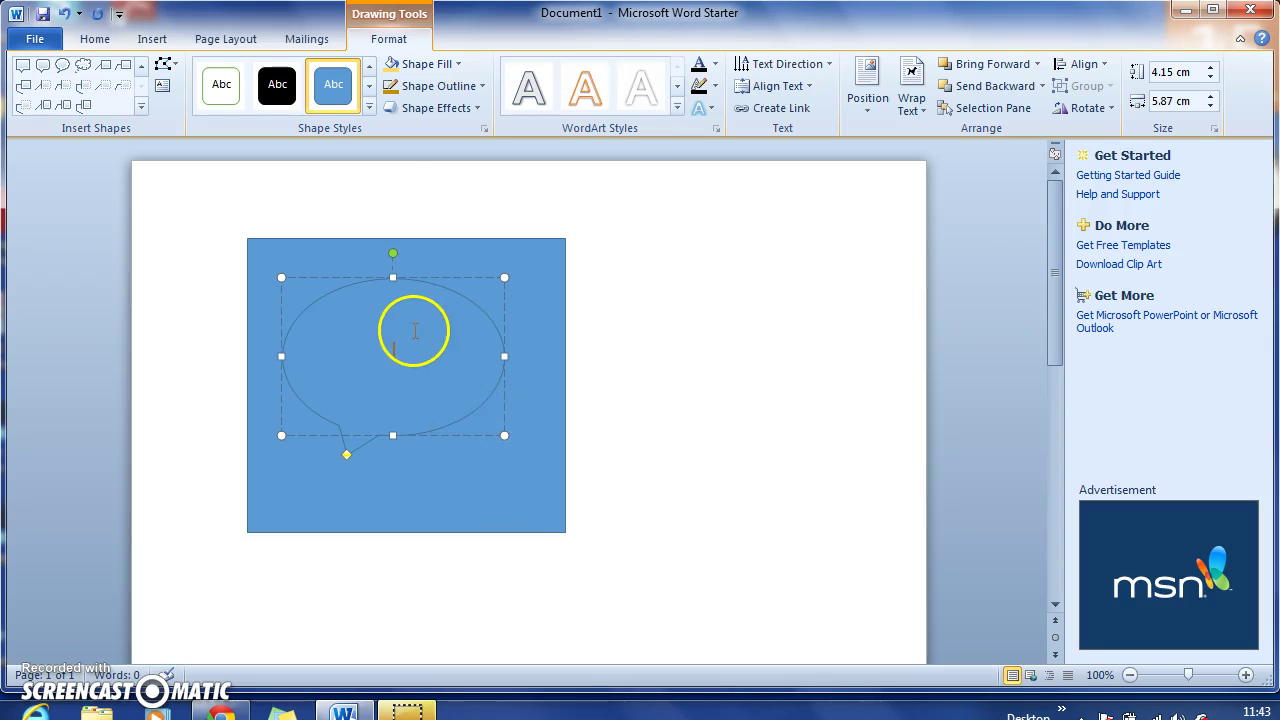
{"action": "left_click", "coordinate": [436, 66]}
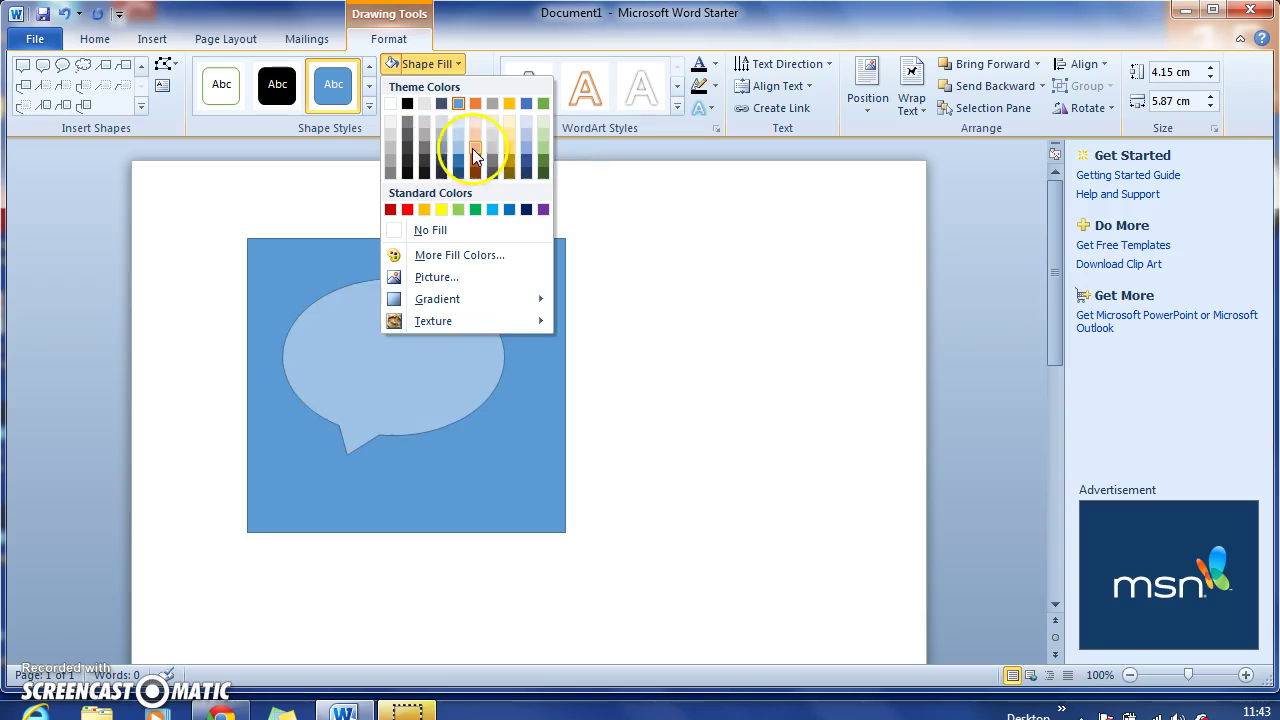
{"action": "left_click", "coordinate": [430, 64]}
{"action": "left_click", "coordinate": [438, 86]}
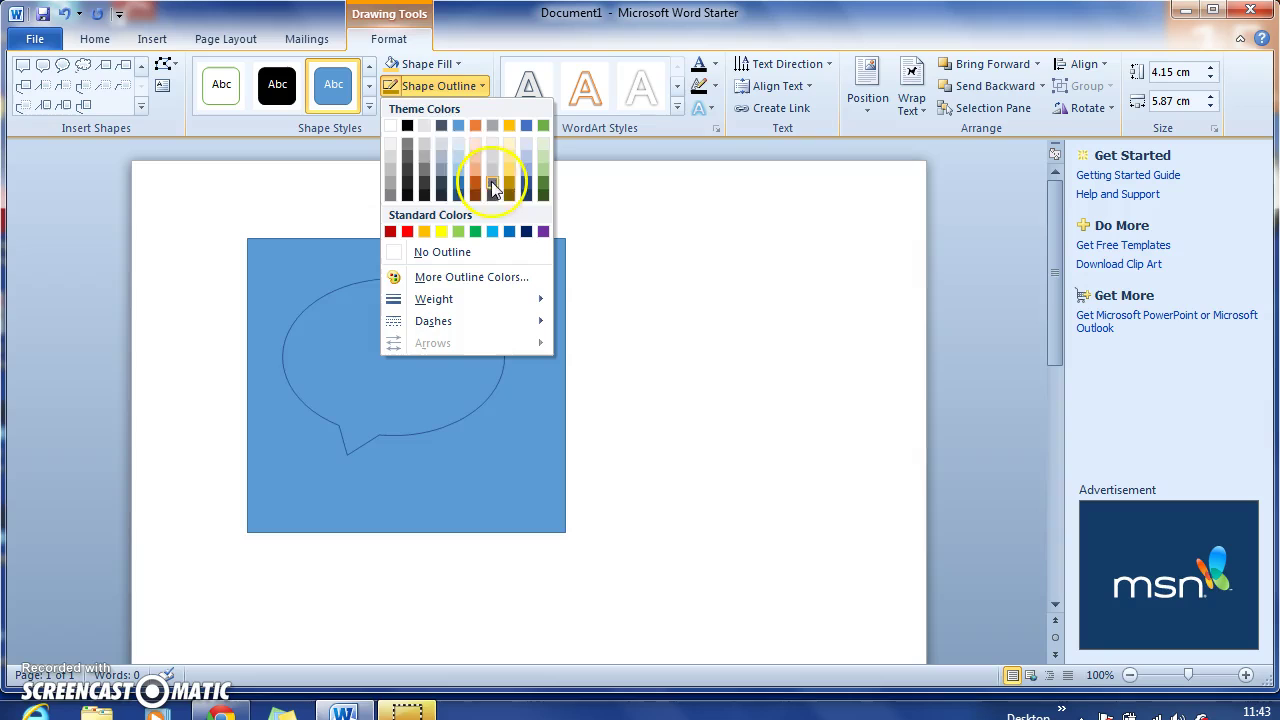
{"action": "left_click", "coordinate": [436, 86]}
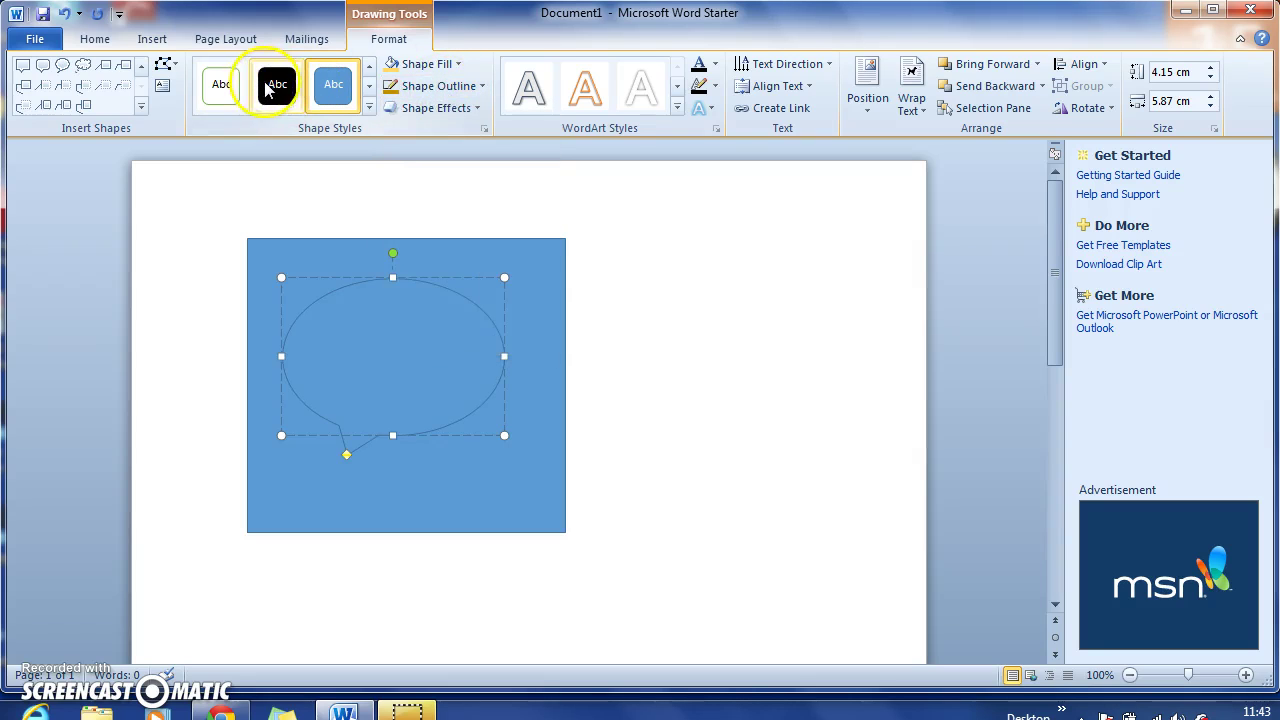
{"action": "left_click", "coordinate": [210, 95]}
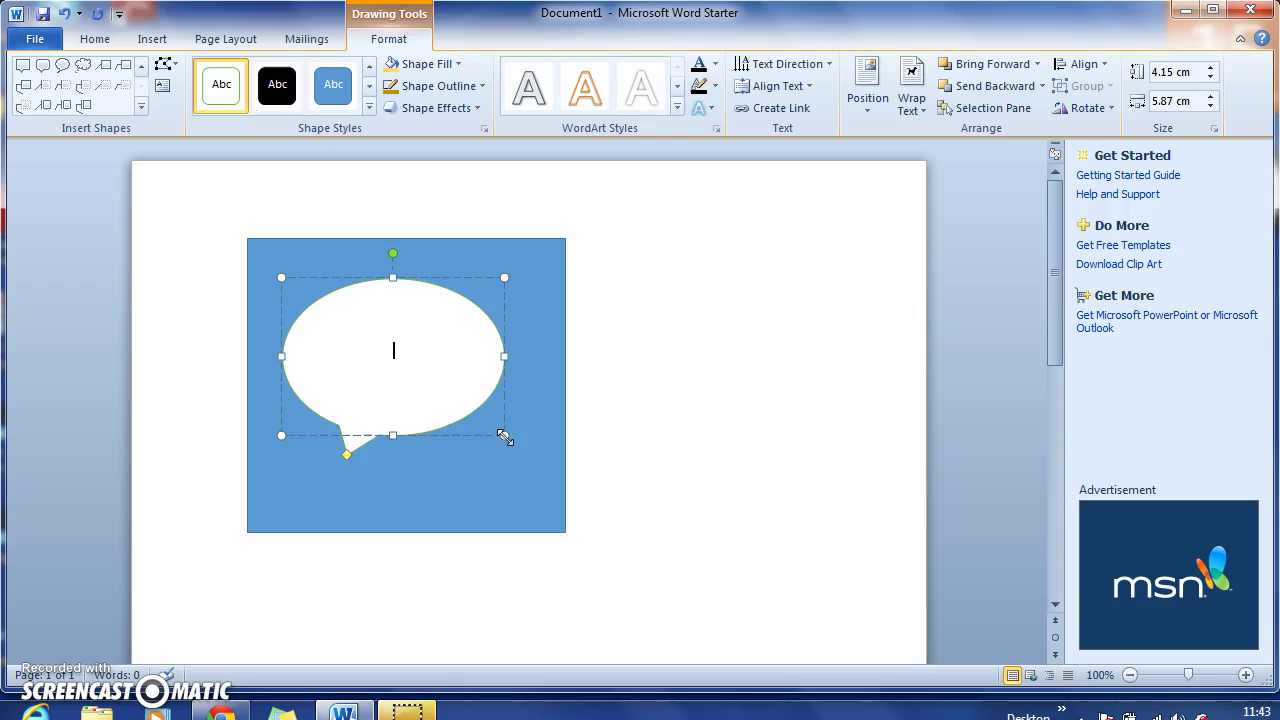
Step: Resize the oval callout with its corner and edge handles to about 4.92 × 7.65 cm
{"action": "left_click_drag", "start_coordinate": [504, 437], "coordinate": [555, 461]}
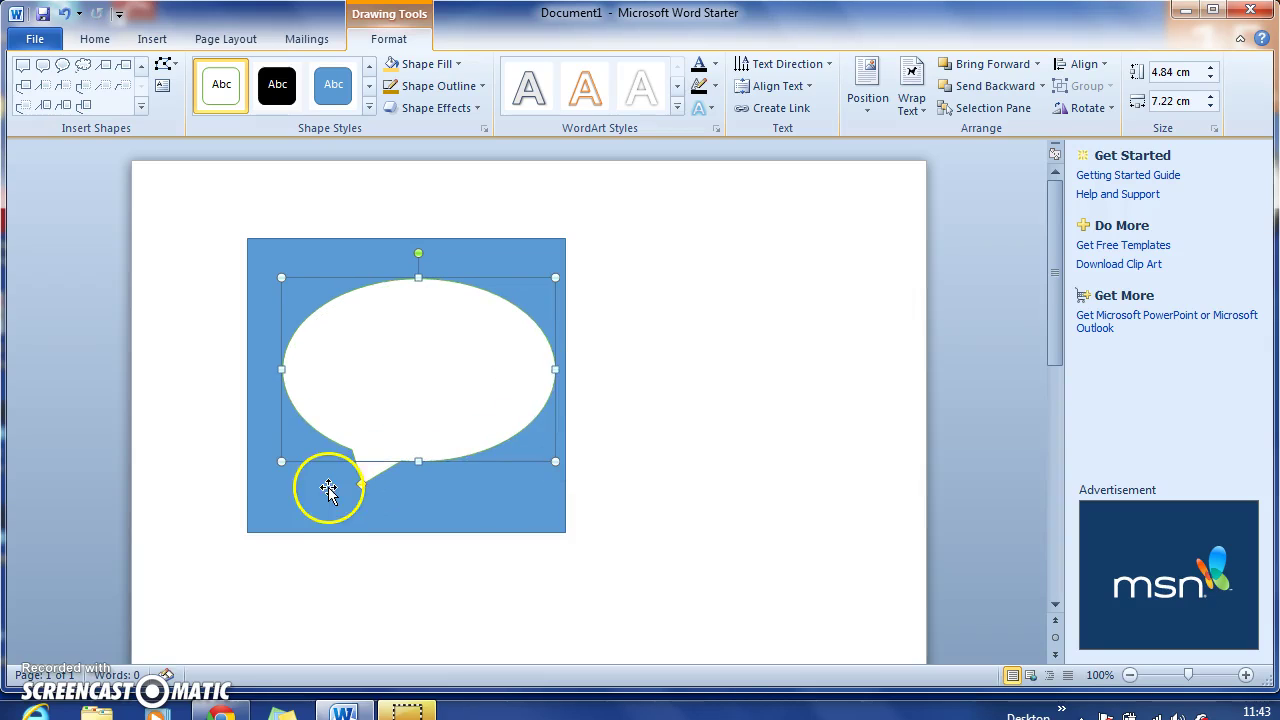
{"action": "left_click_drag", "start_coordinate": [282, 462], "coordinate": [265, 493]}
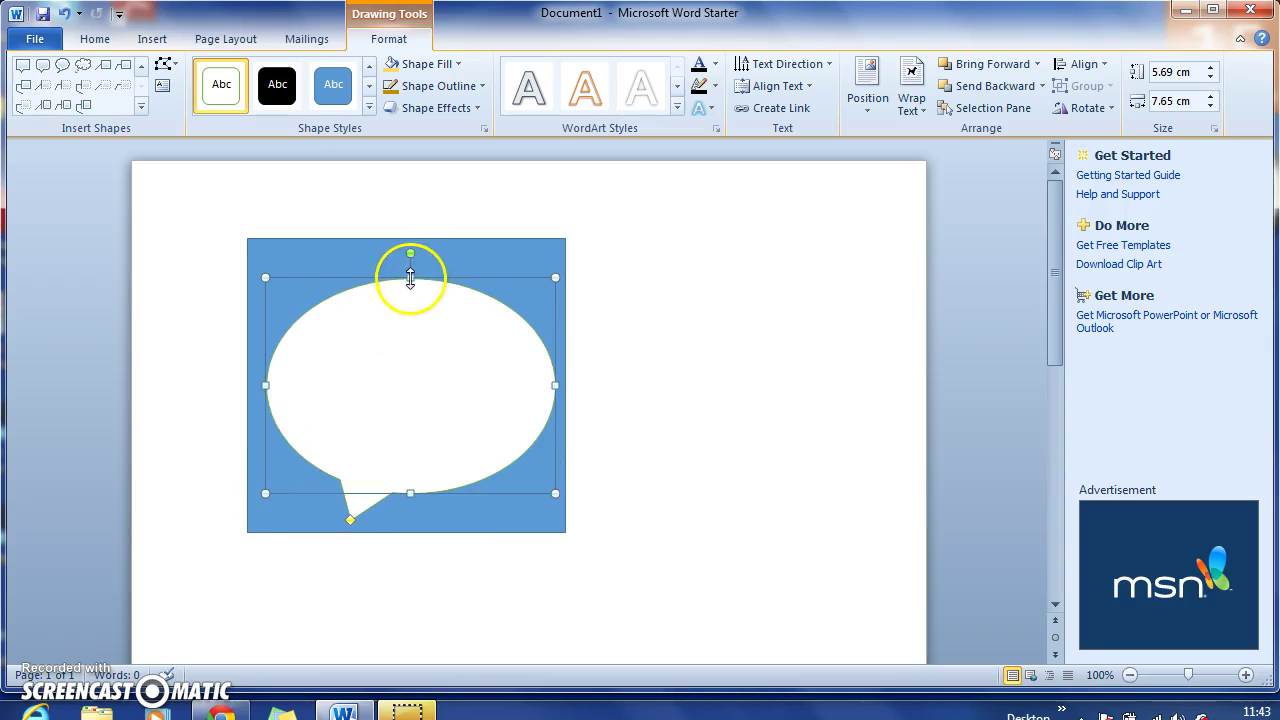
{"action": "left_click_drag", "start_coordinate": [410, 278], "coordinate": [408, 255]}
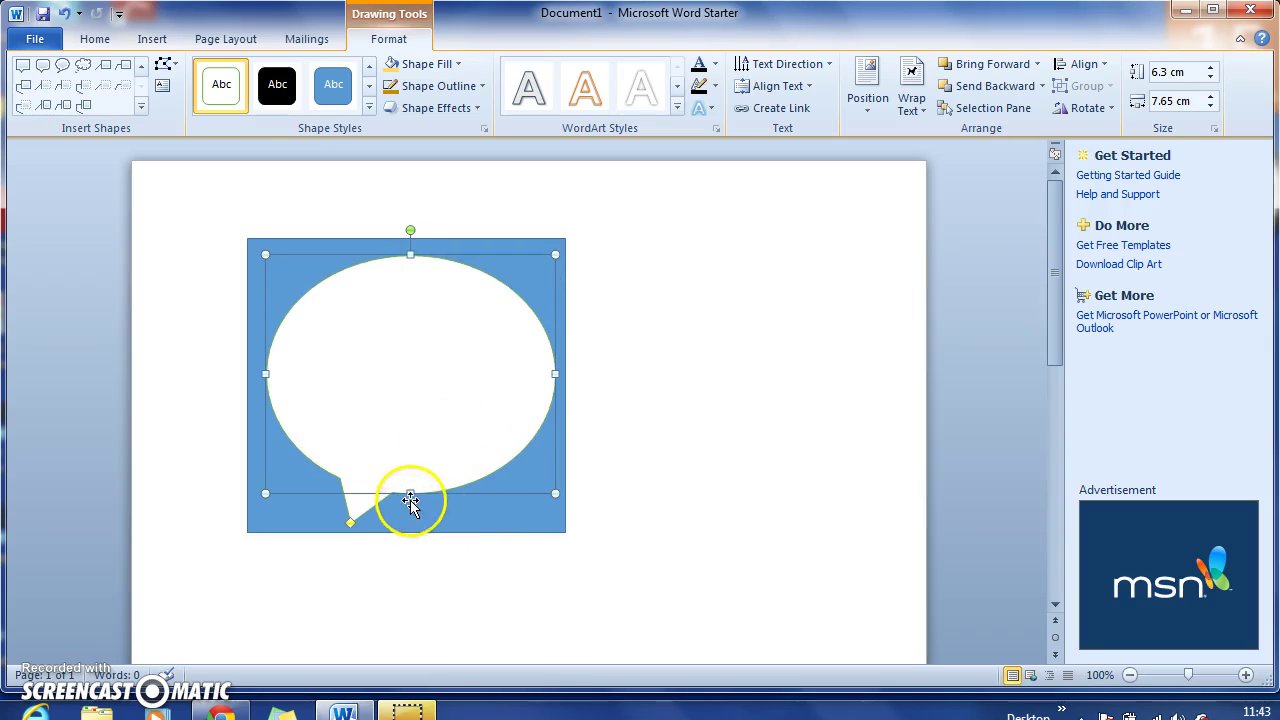
{"action": "left_click_drag", "start_coordinate": [410, 493], "coordinate": [400, 443]}
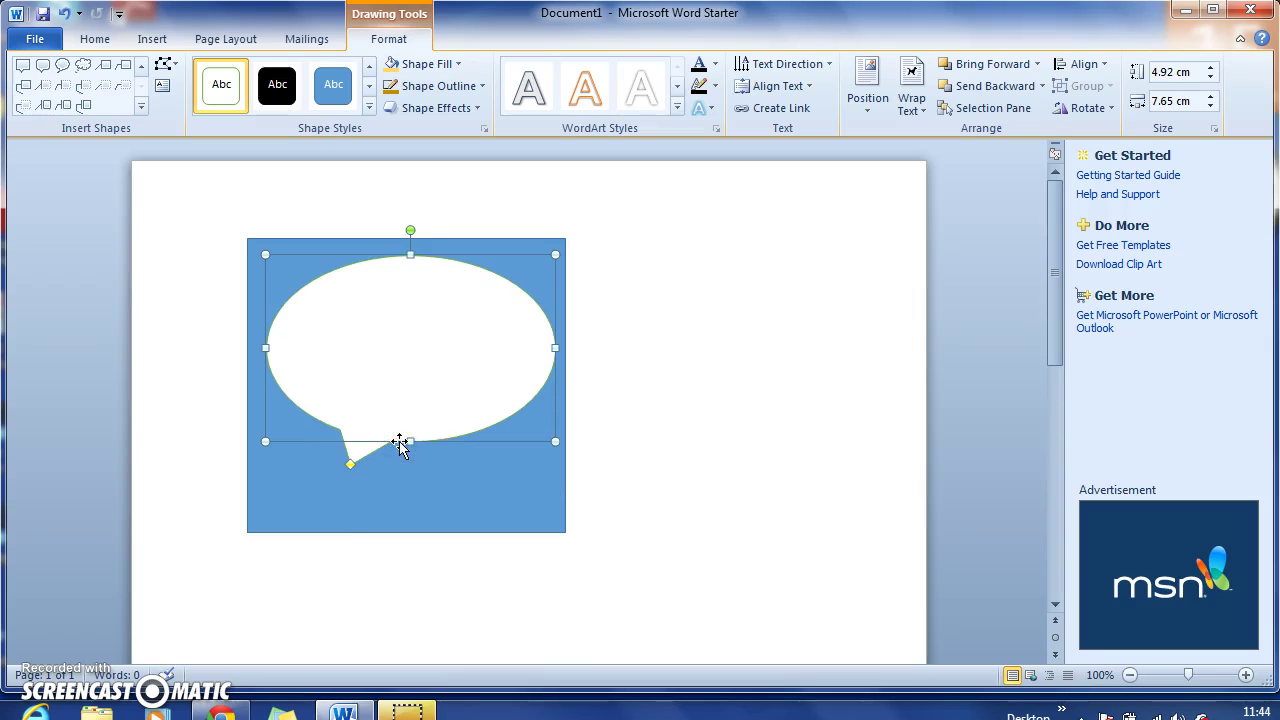
Step: Type 'Insert text here' inside the oval speech bubble
{"action": "left_click", "coordinate": [400, 337]}
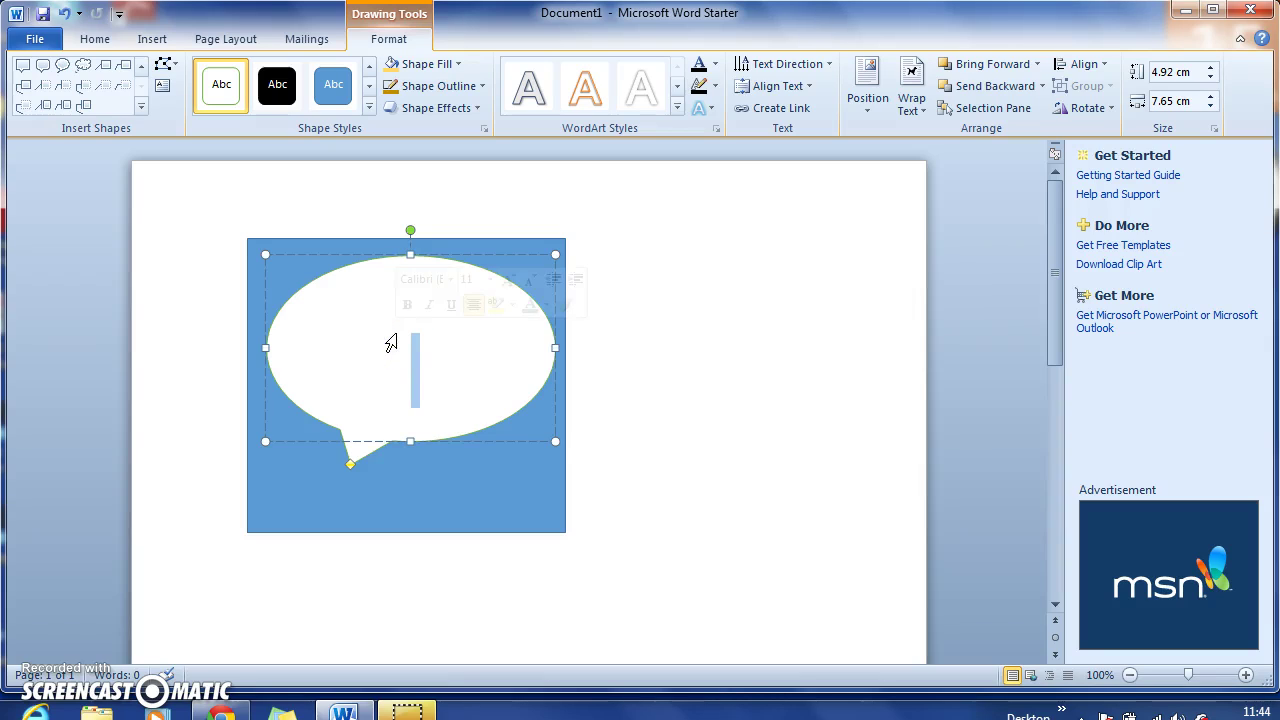
{"action": "type", "text": "in"}
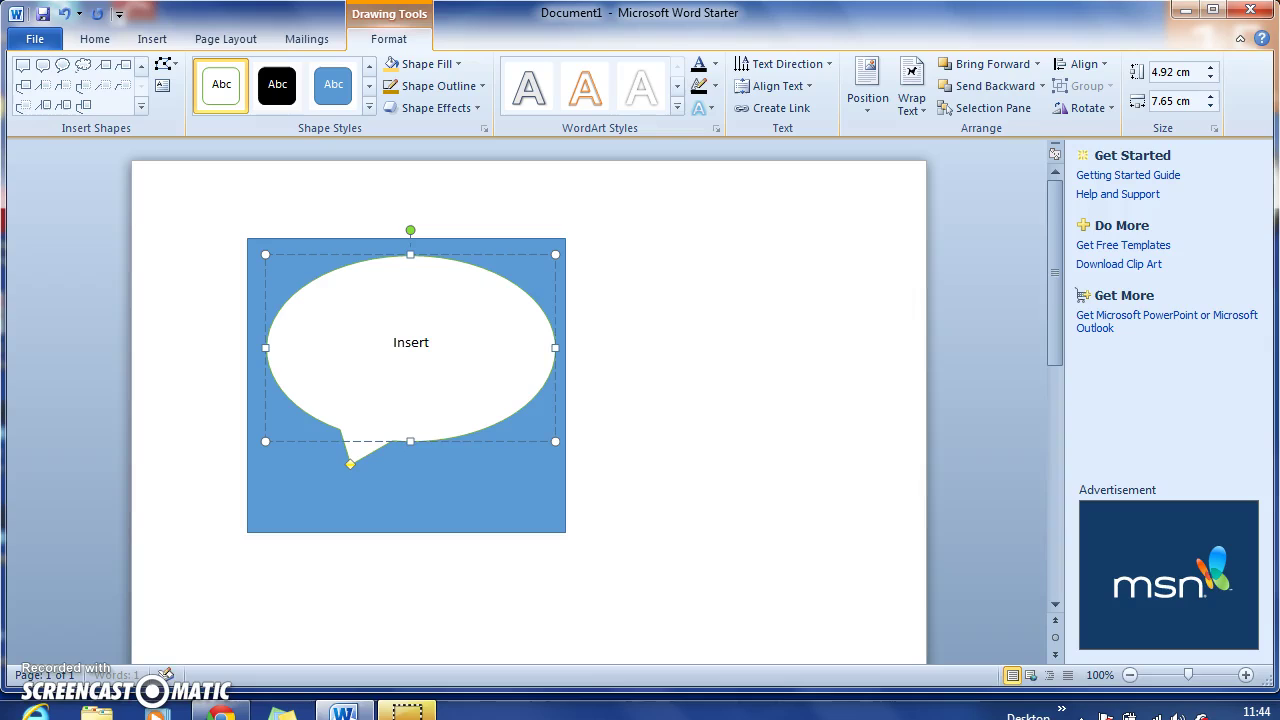
{"action": "type", "text": "text her"}
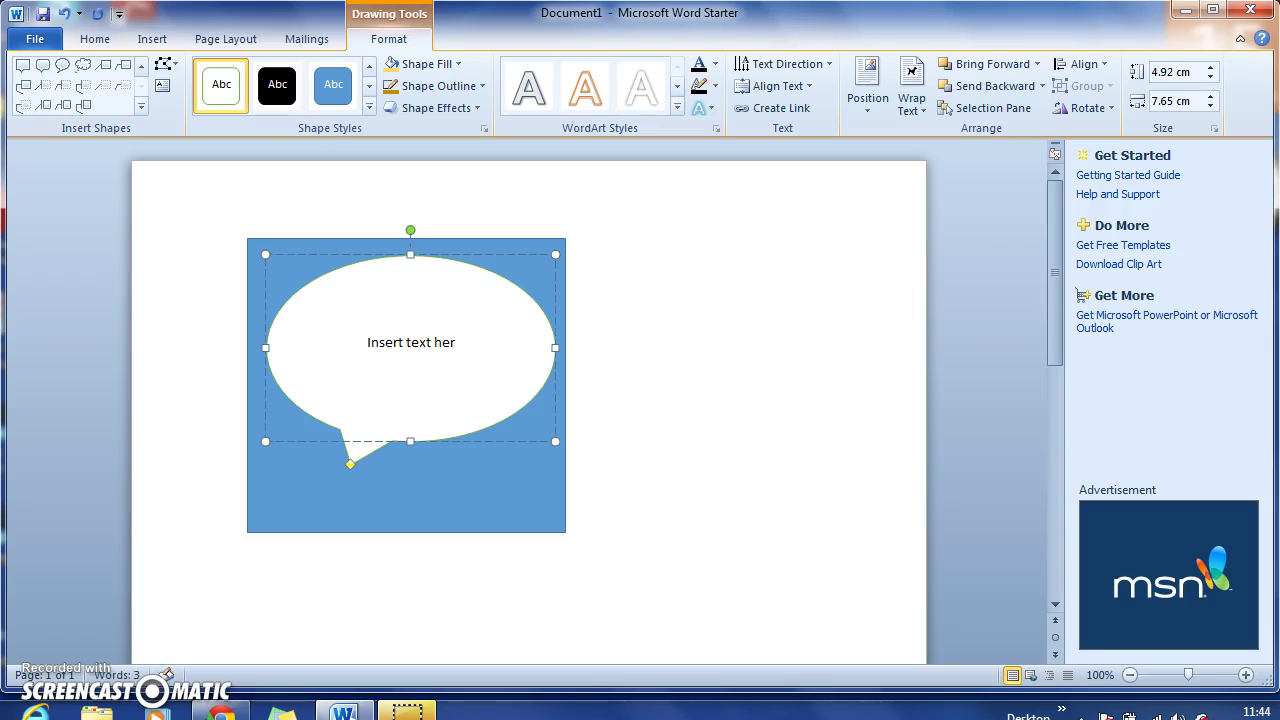
{"action": "type", "text": "e"}
{"action": "left_click", "coordinate": [494, 344]}
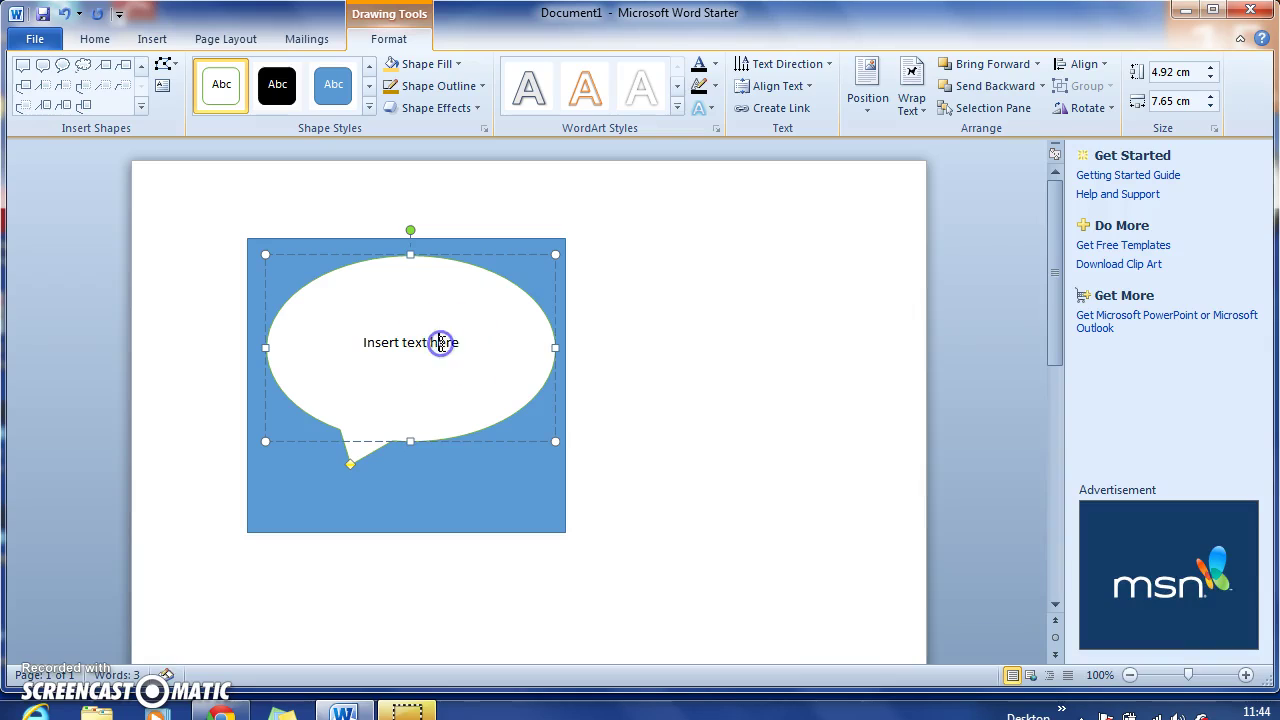
Step: Set the bubble's 'Insert text here' text to bold Arial Black at 18 pt
{"action": "left_click_drag", "start_coordinate": [460, 343], "coordinate": [368, 345]}
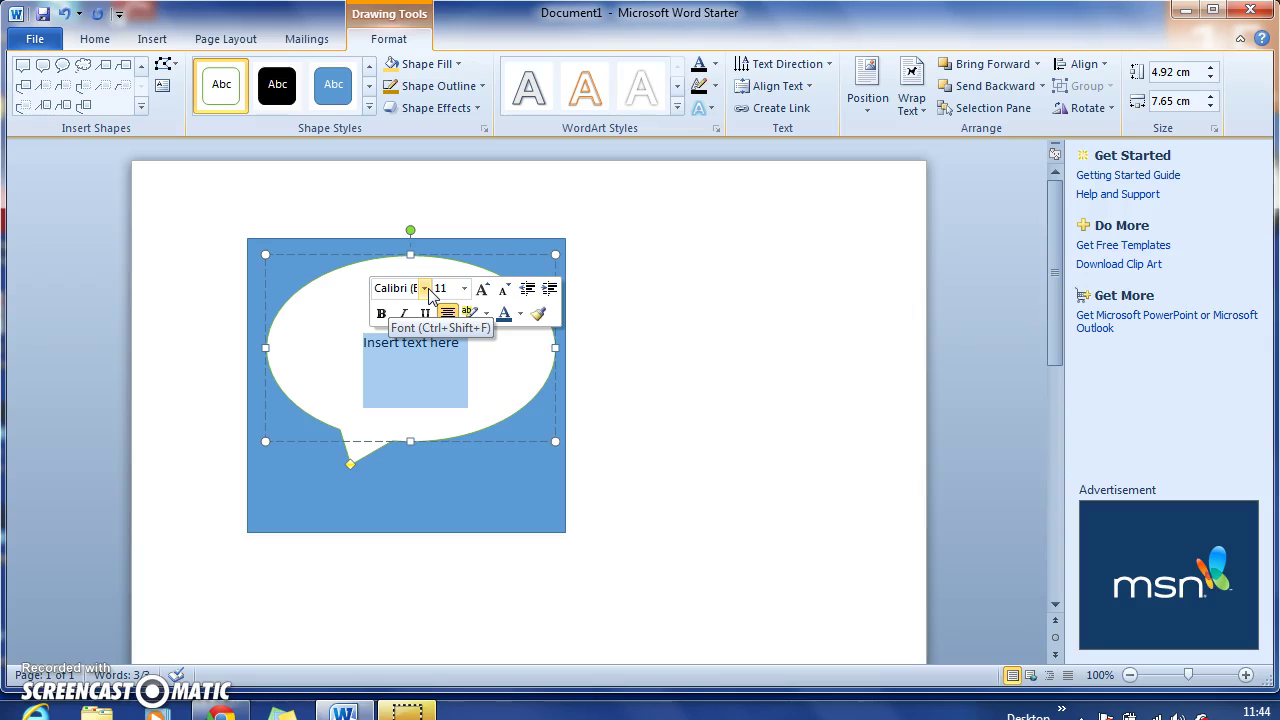
{"action": "left_click", "coordinate": [424, 288]}
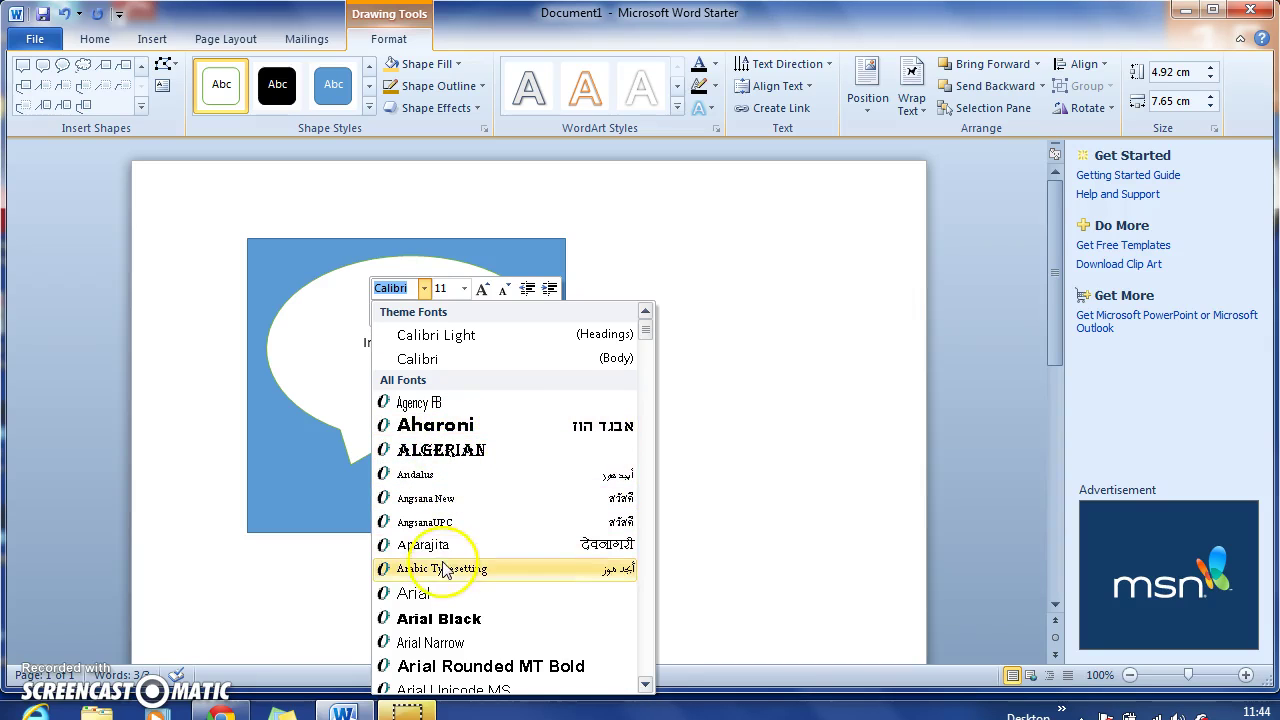
{"action": "left_click", "coordinate": [445, 618]}
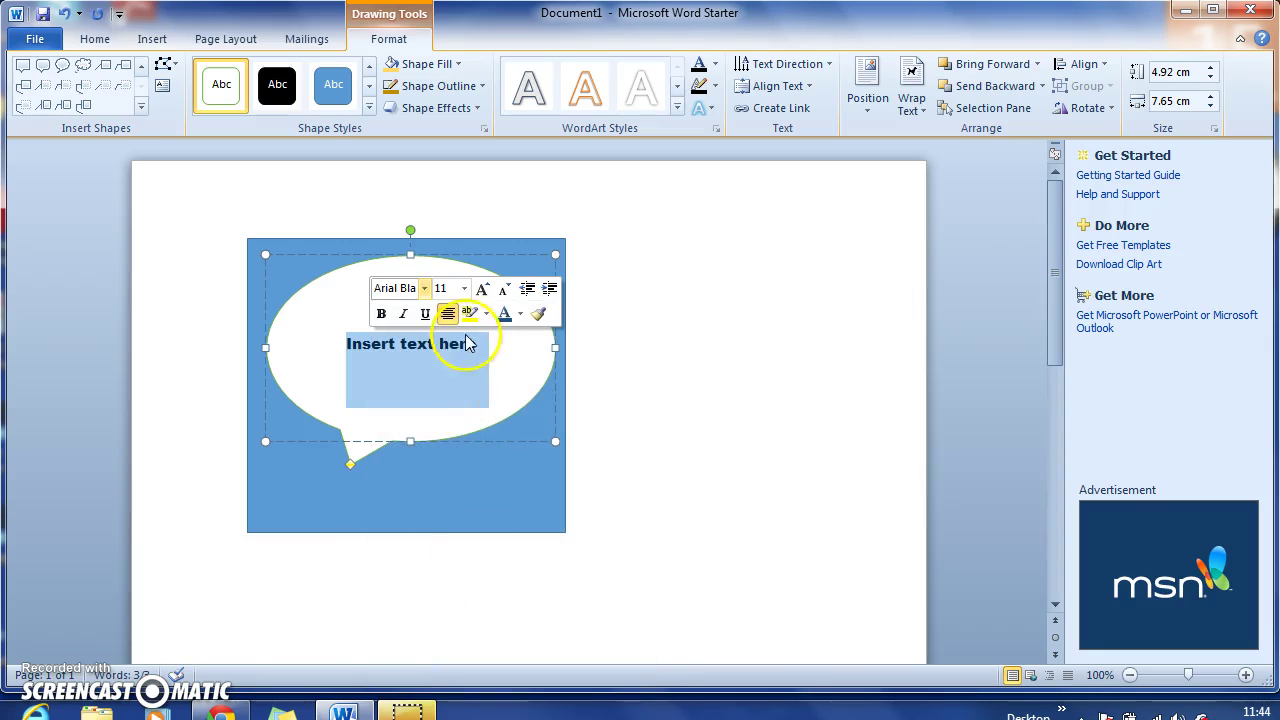
{"action": "left_click", "coordinate": [464, 290]}
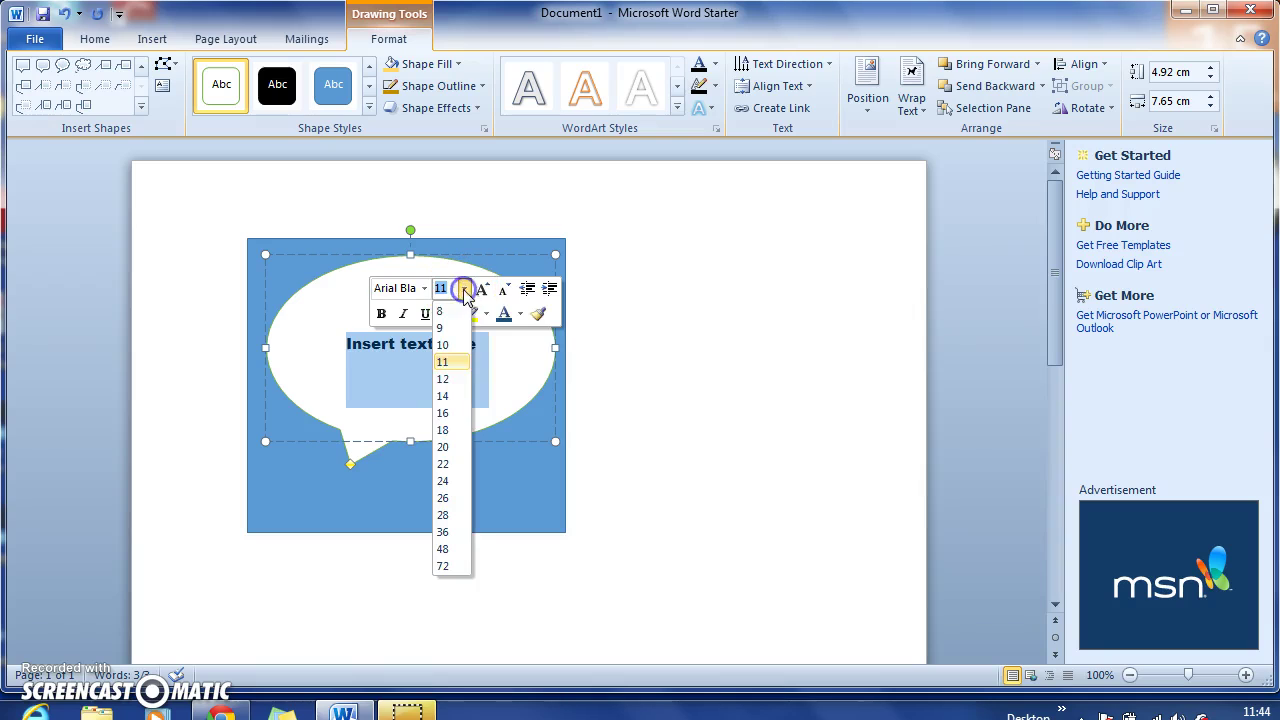
{"action": "left_click", "coordinate": [444, 430]}
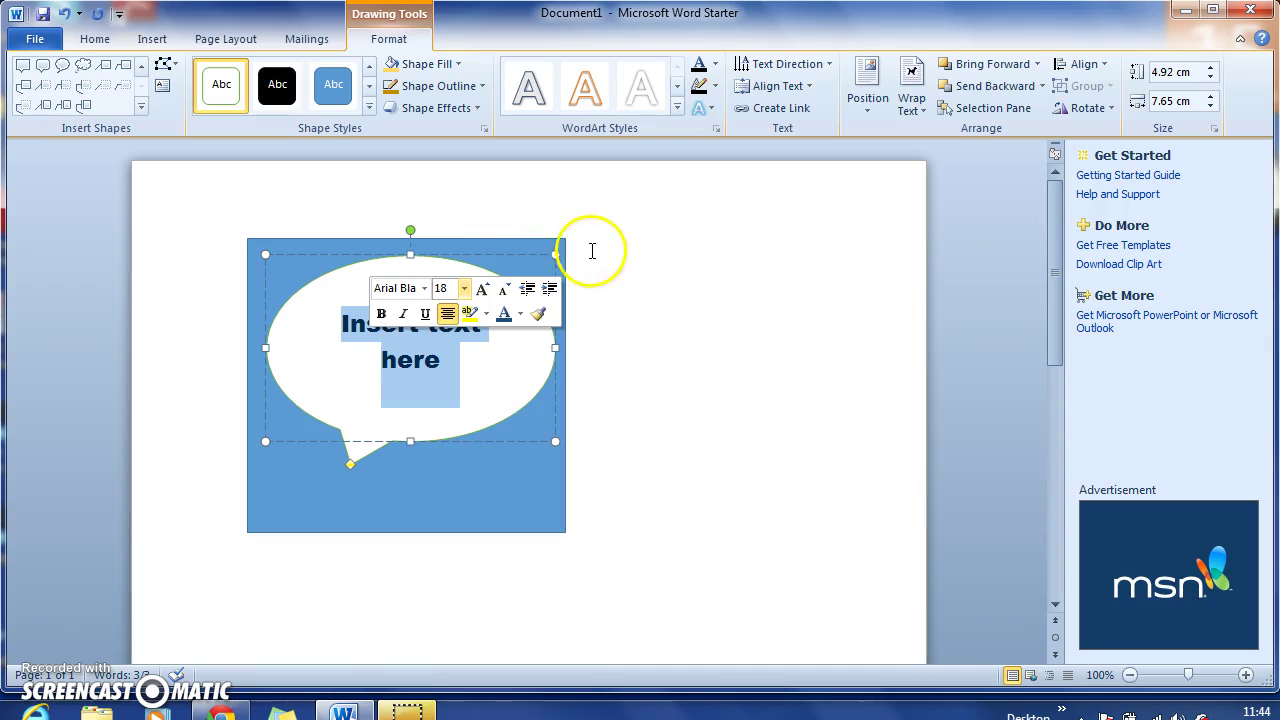
{"action": "left_click", "coordinate": [475, 490]}
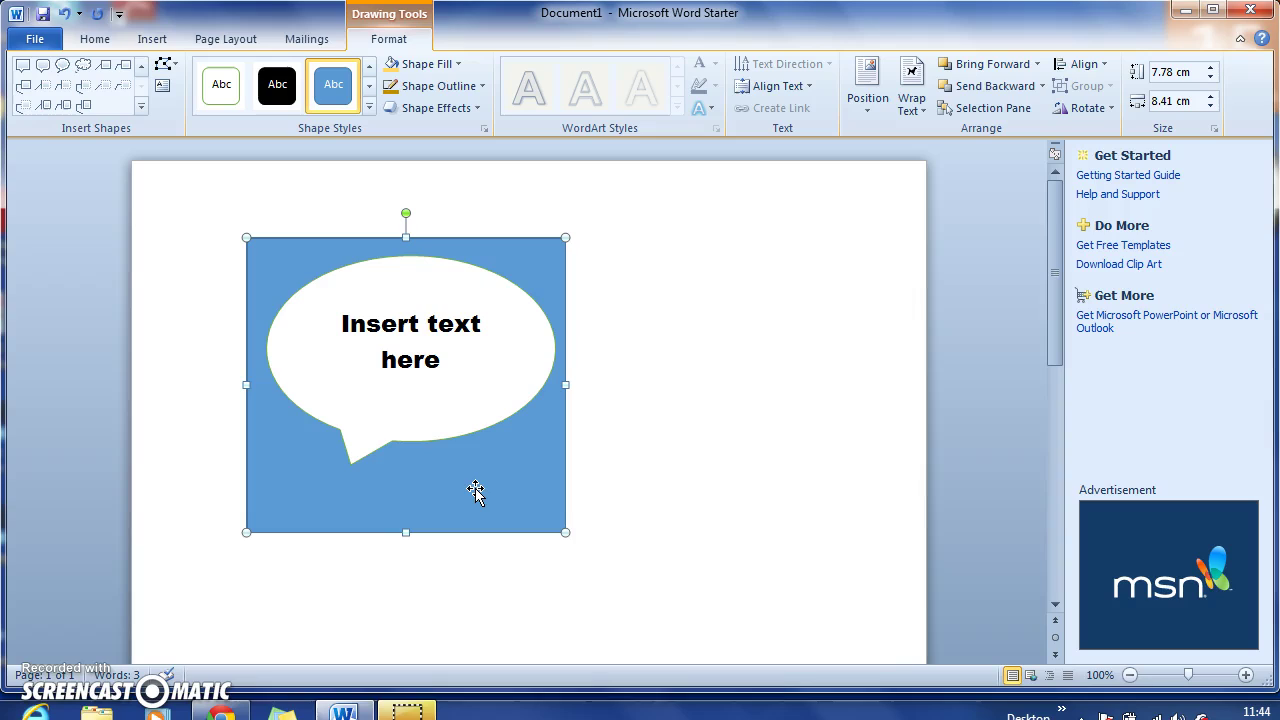
{"action": "left_click", "coordinate": [607, 273]}
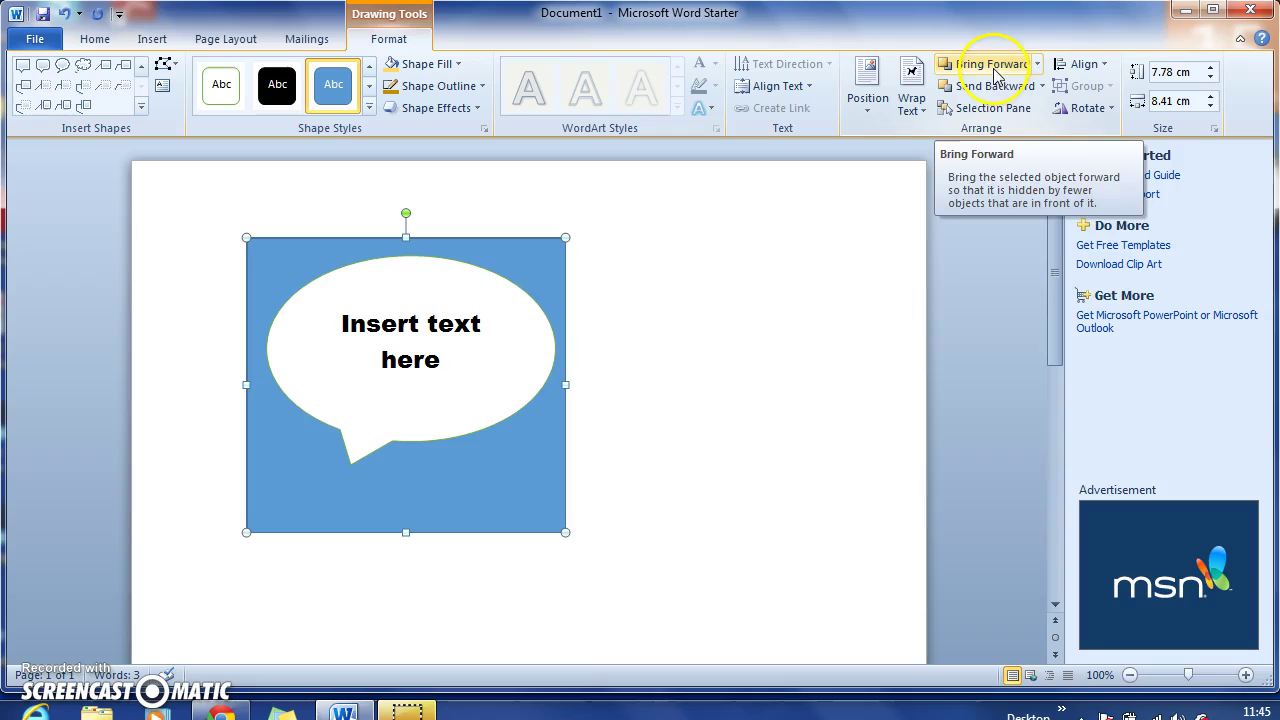
{"action": "left_click", "coordinate": [510, 374]}
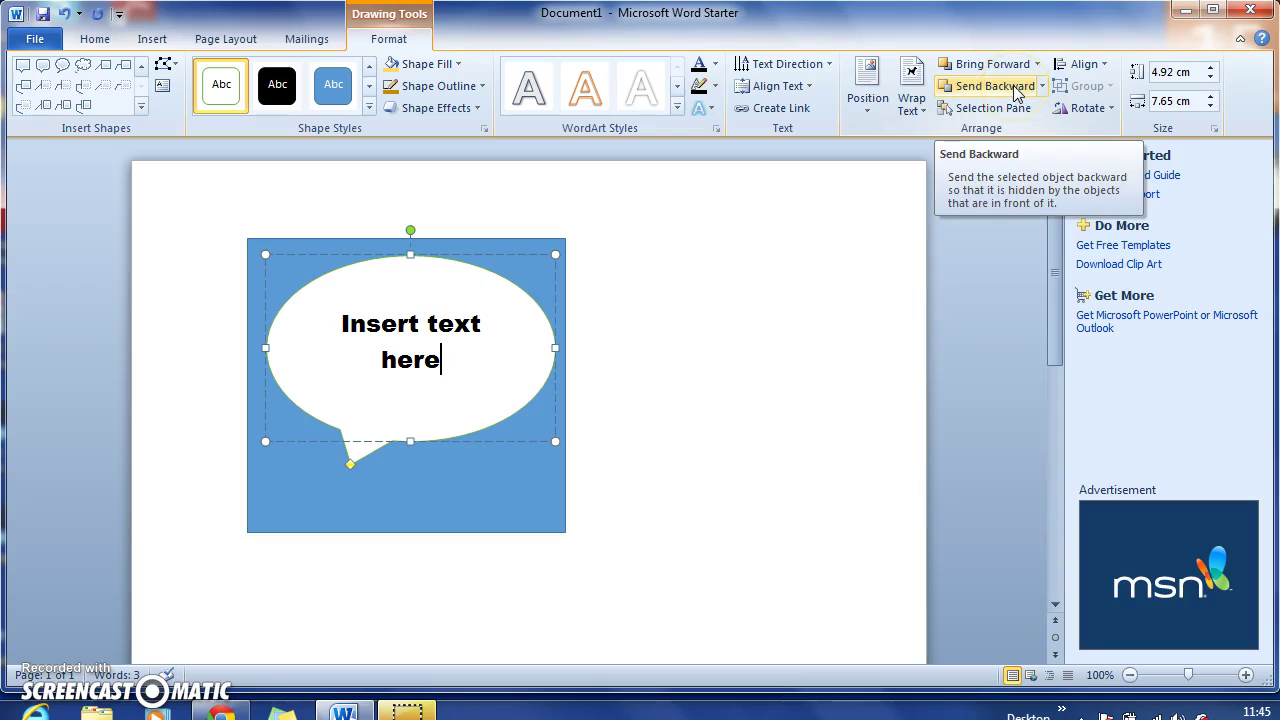
{"action": "left_click", "coordinate": [1010, 88]}
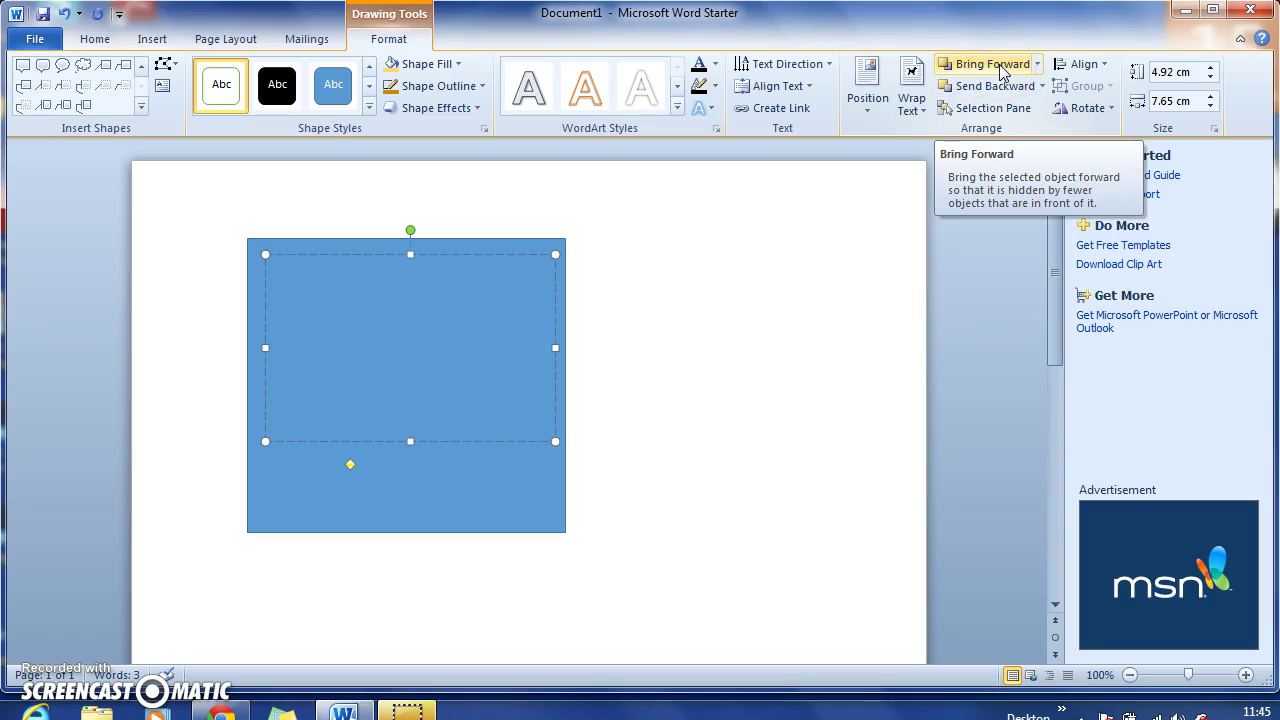
{"action": "left_click", "coordinate": [1001, 66]}
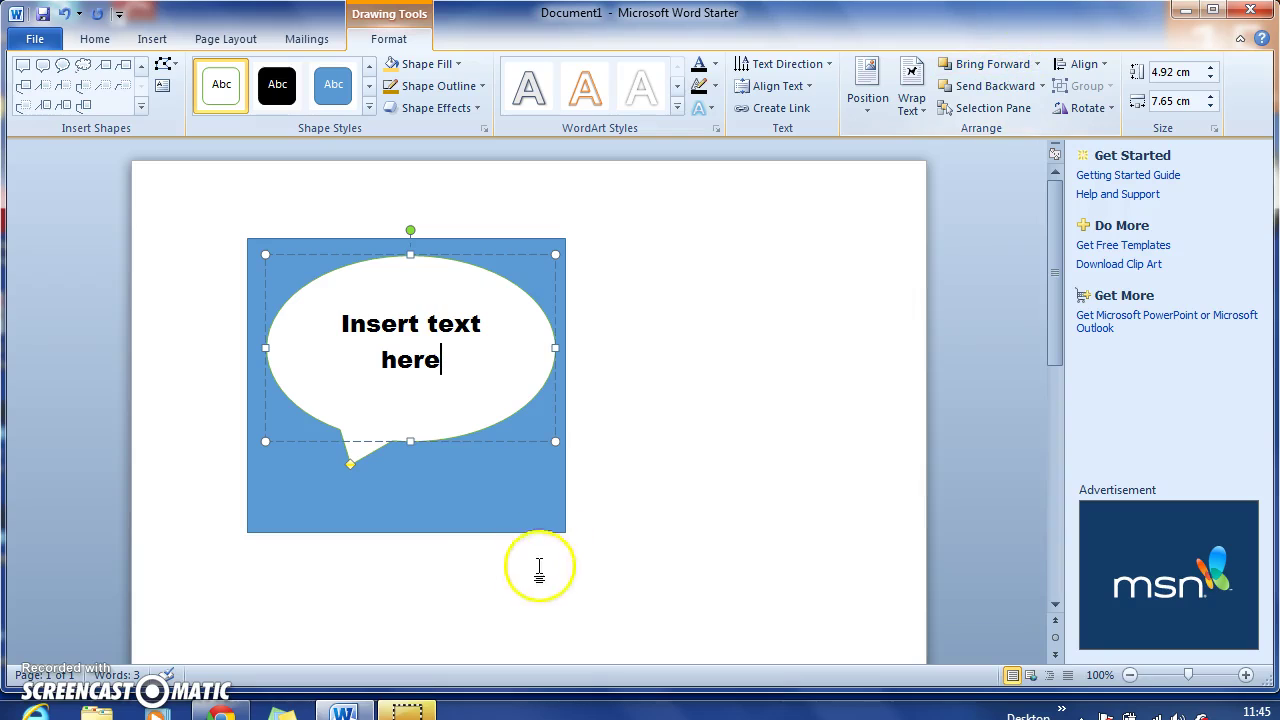
{"action": "left_click", "coordinate": [470, 525]}
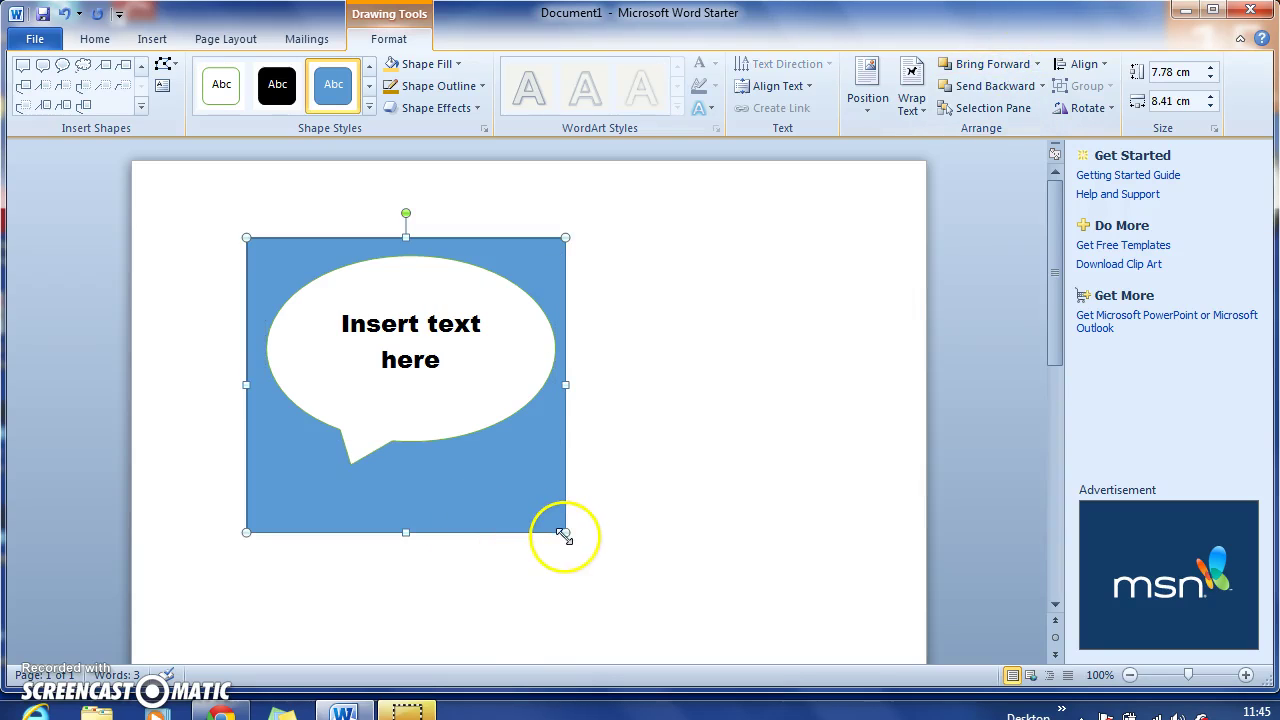
Step: Shorten the blue rectangle to 6.69 cm tall, keeping its 8.41 cm width
{"action": "left_click_drag", "start_coordinate": [563, 535], "coordinate": [567, 491]}
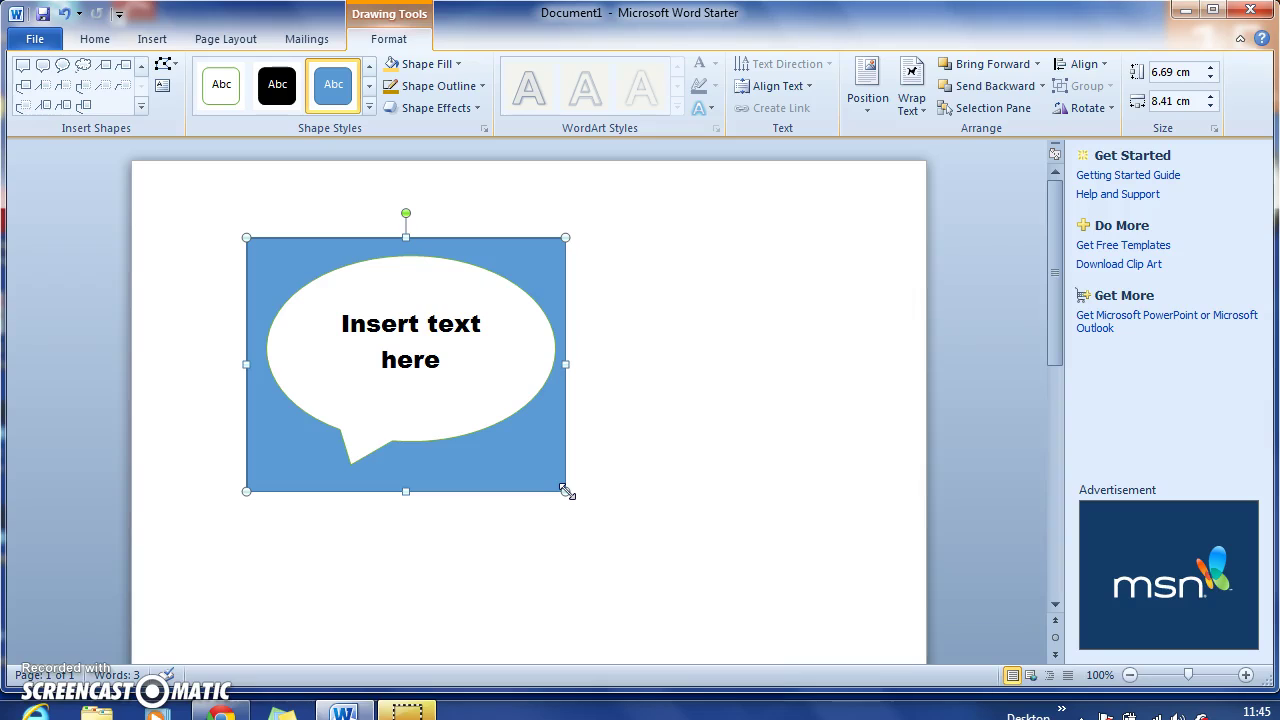
{"action": "left_click", "coordinate": [274, 289]}
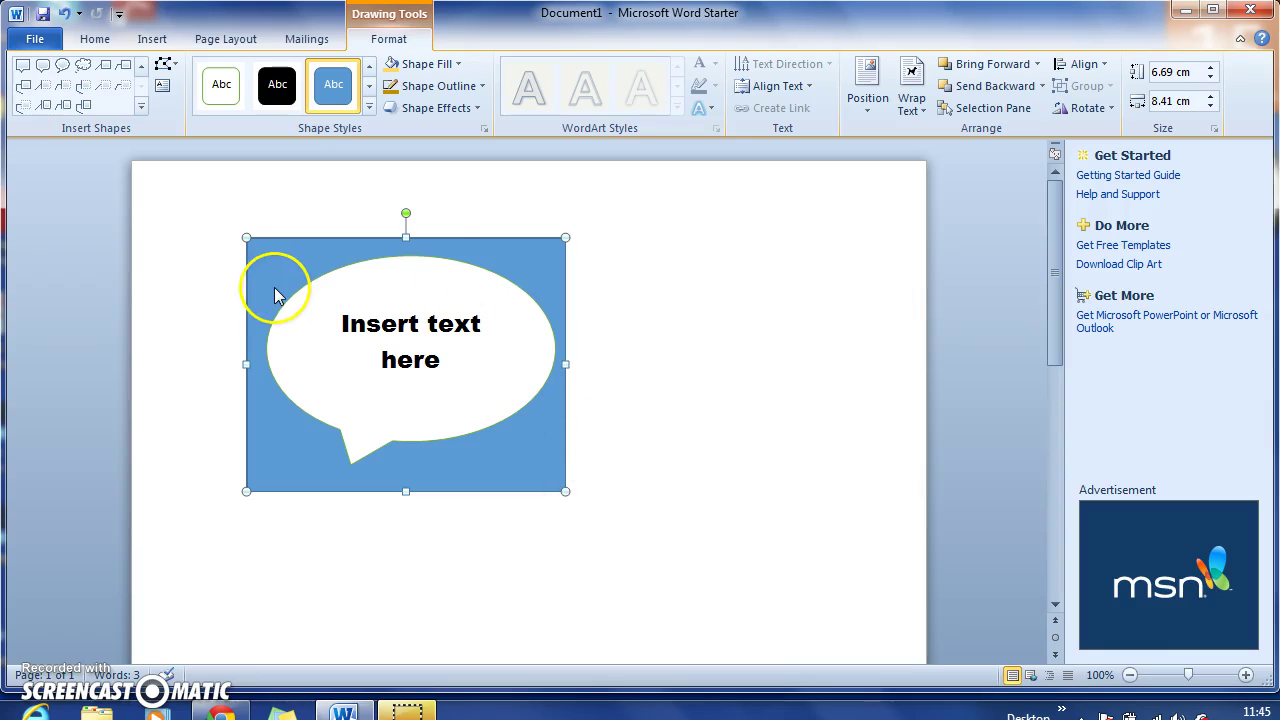